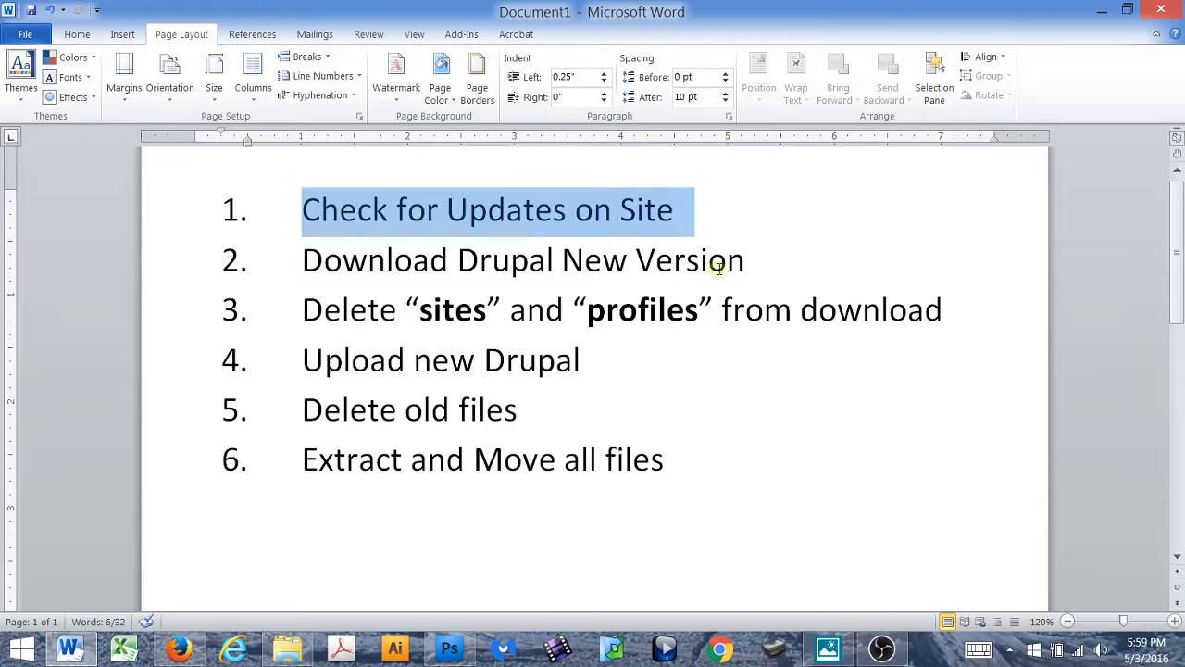
- Go through the six-item Drupal update checklist in the Word document, from checking for updates to extracting and moving files
drag(744, 261, 732, 262)
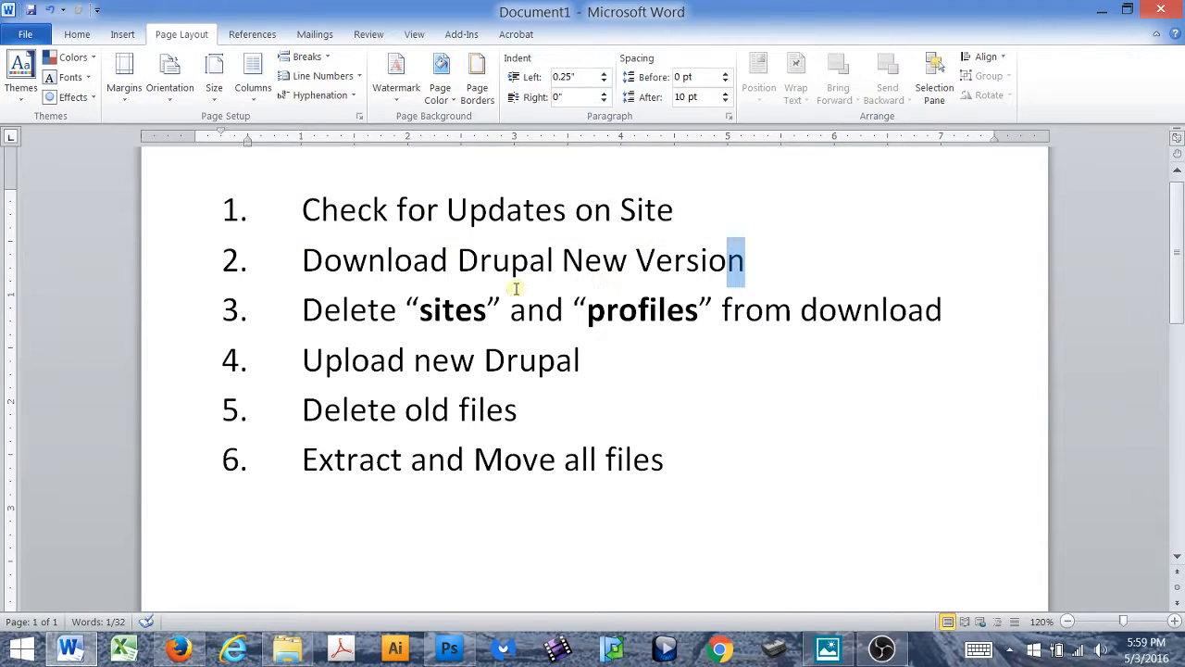
drag(503, 265, 596, 304)
click(478, 357)
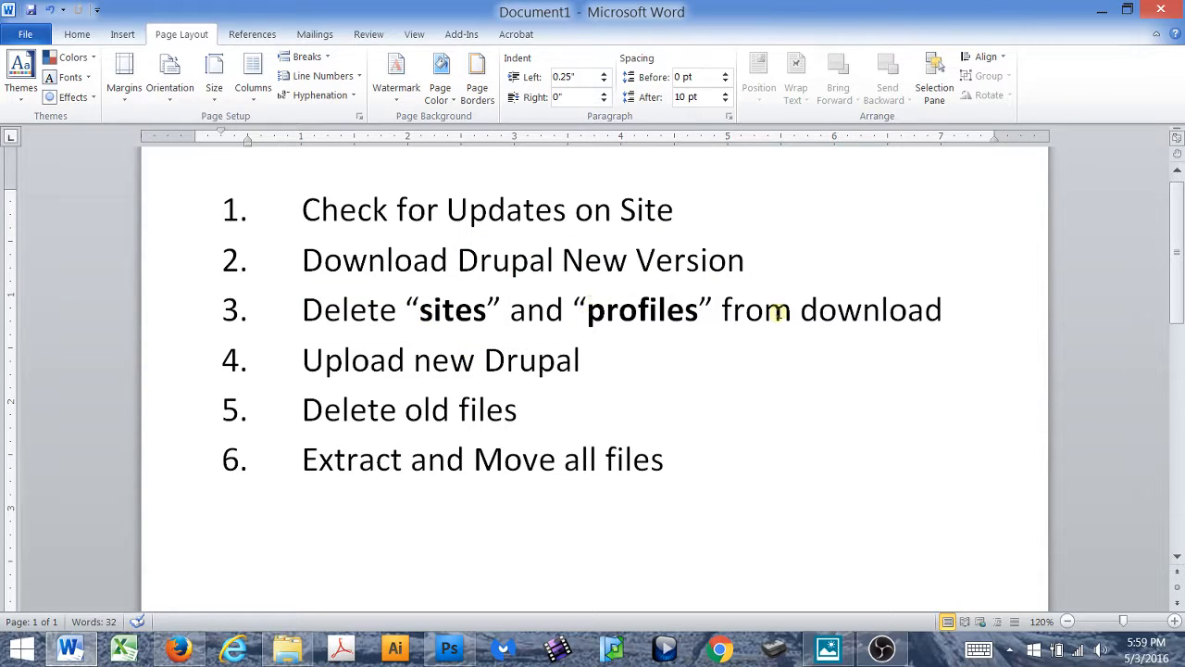
double_click(629, 305)
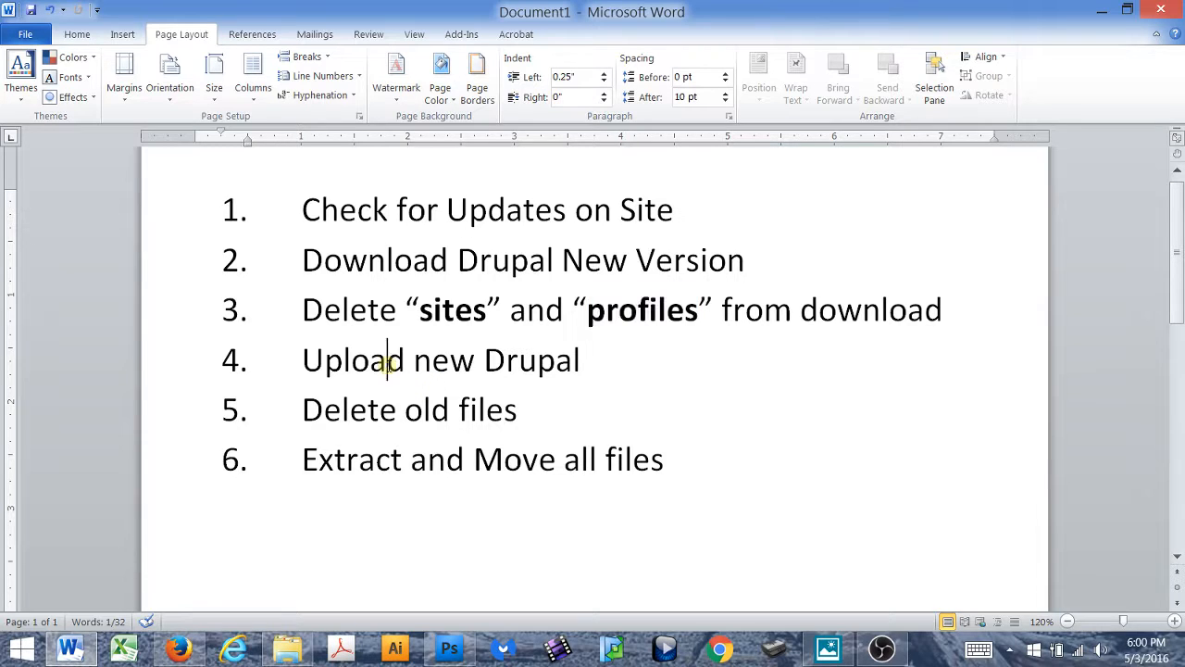
double_click(387, 361)
click(380, 420)
double_click(380, 421)
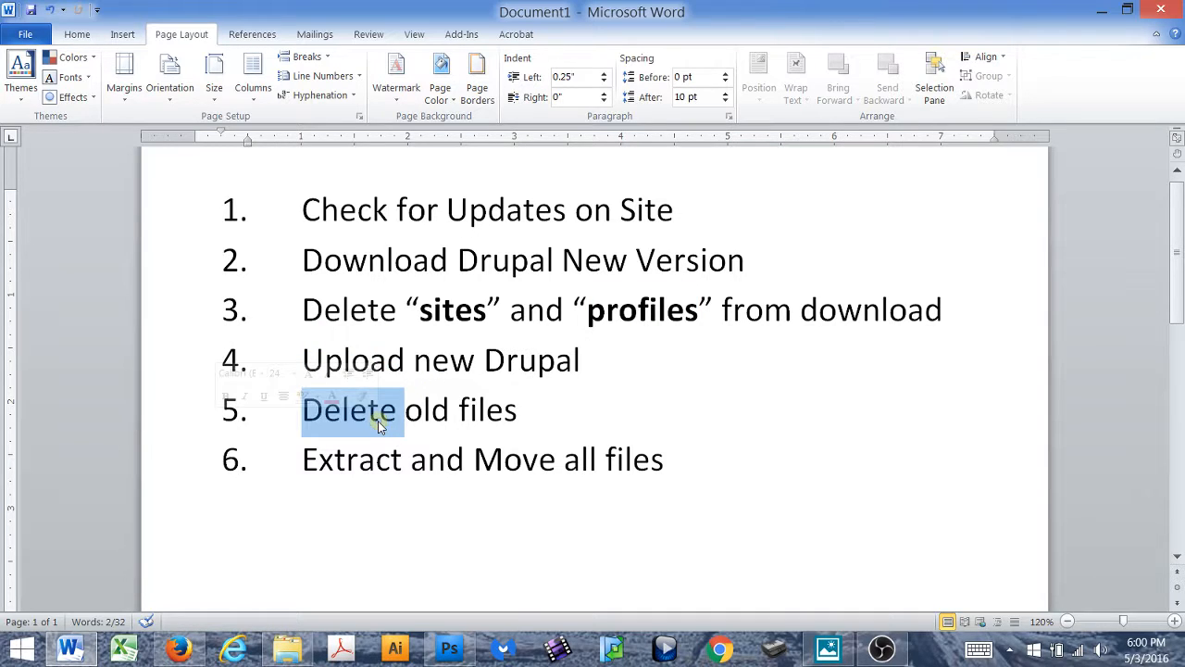
click(515, 410)
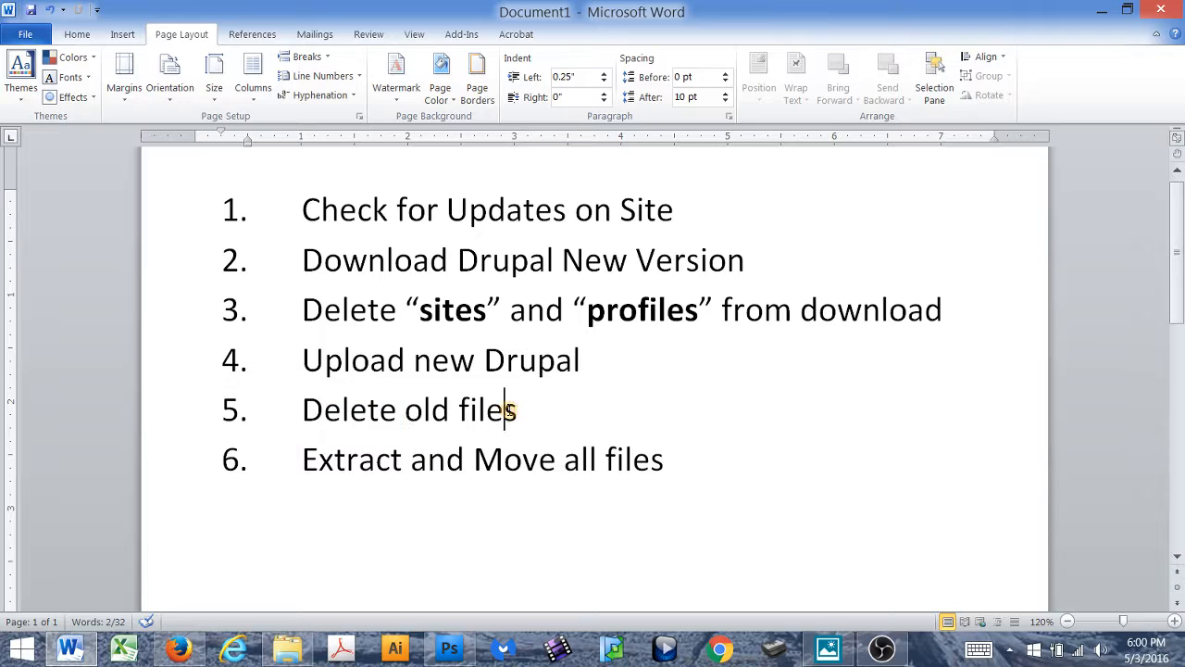
click(503, 458)
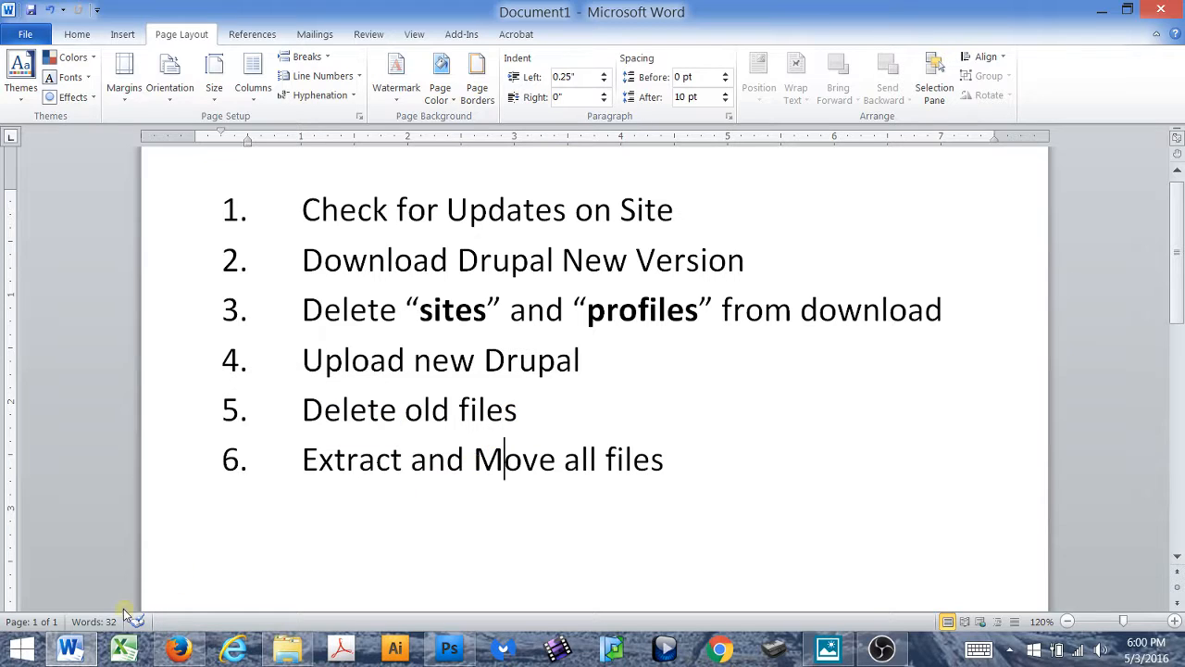
- Switch to Firefox and, from the site's Modules page, open the available updates that can be installed
click(178, 650)
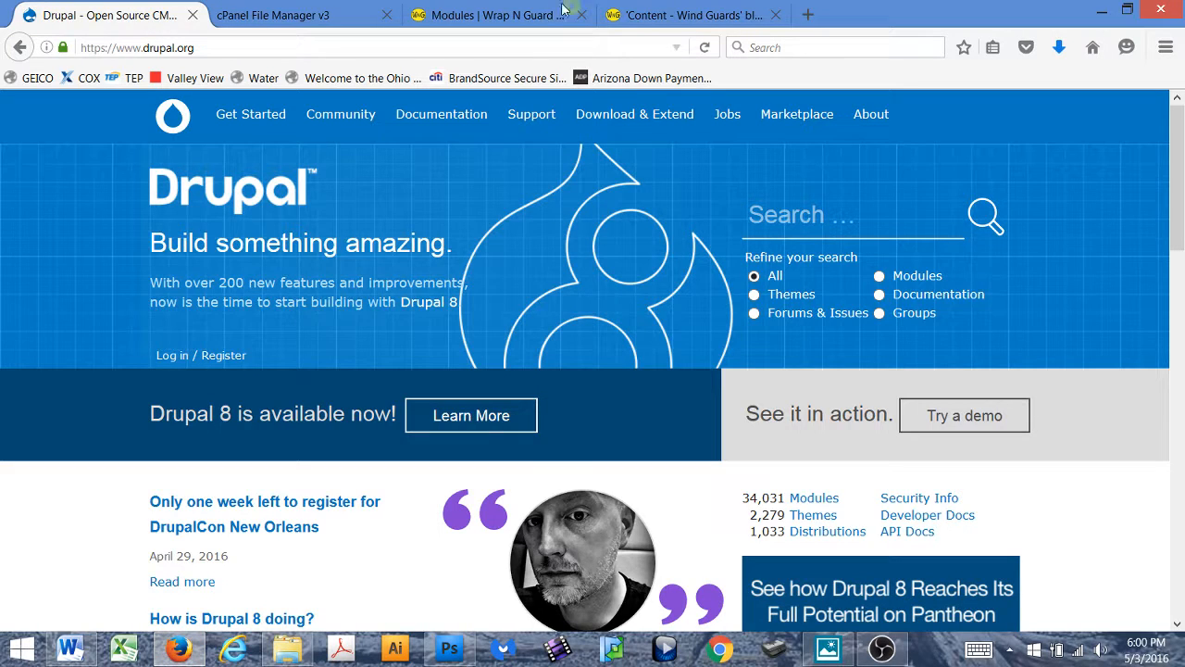
click(500, 15)
mouse_move(338, 104)
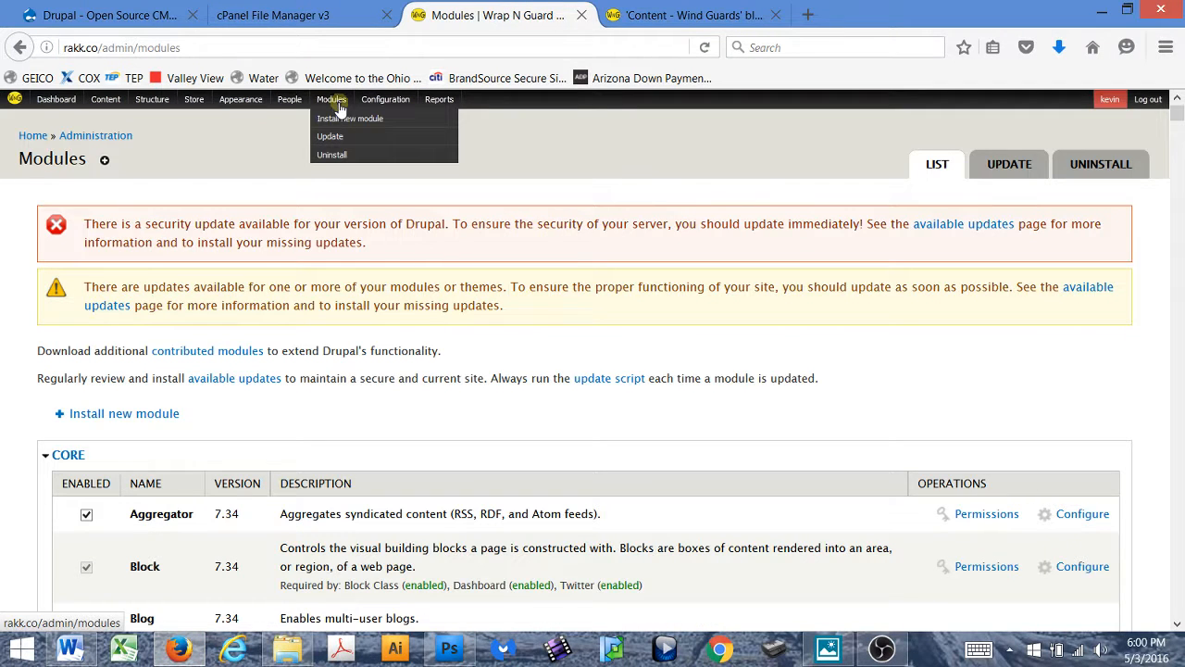
right_click(337, 104)
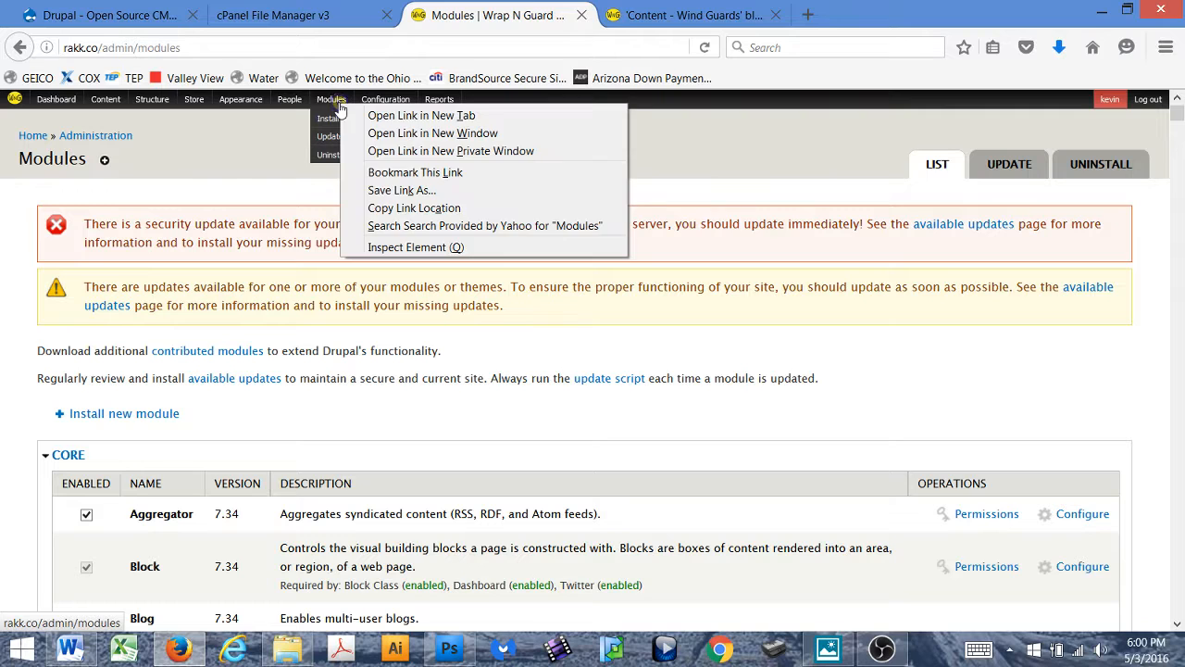
click(270, 426)
click(248, 380)
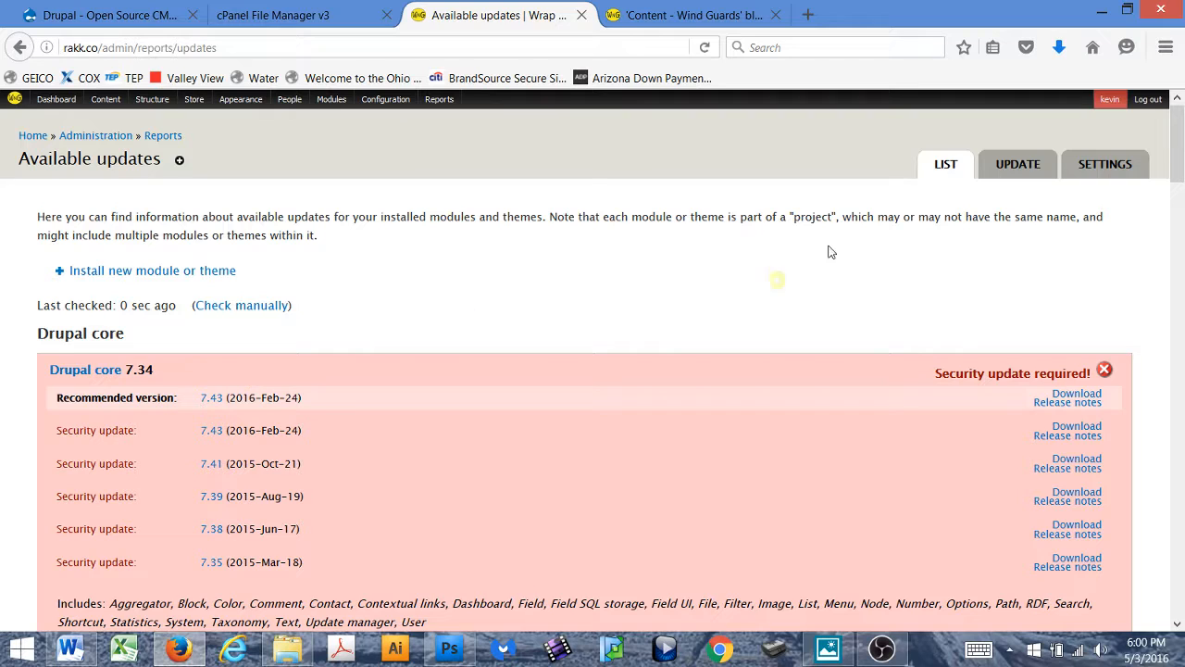
click(1010, 174)
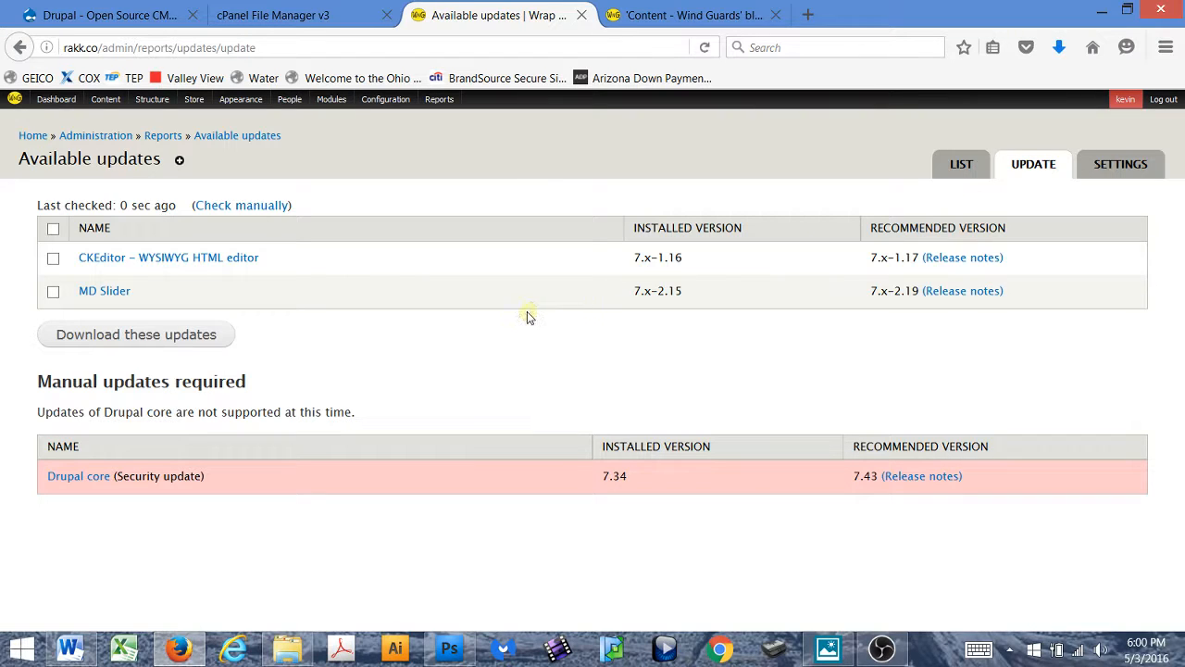
- Download the CKEditor – WYSIWYG HTML editor update and install it with the site in maintenance mode
drag(144, 299, 51, 289)
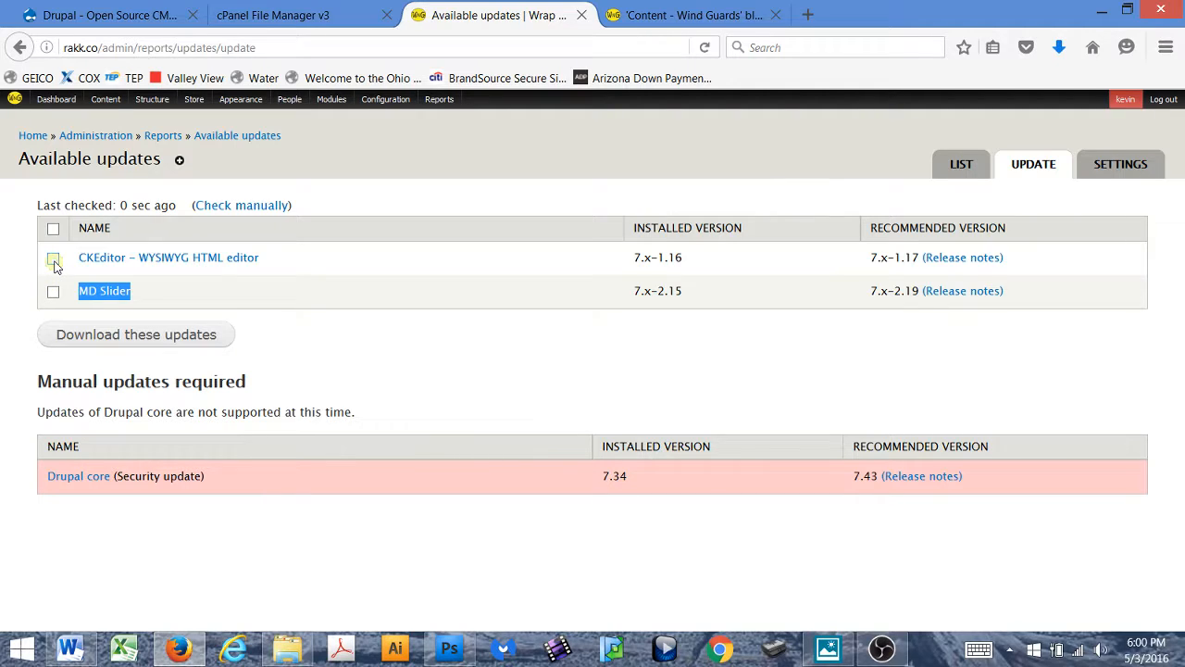
click(54, 262)
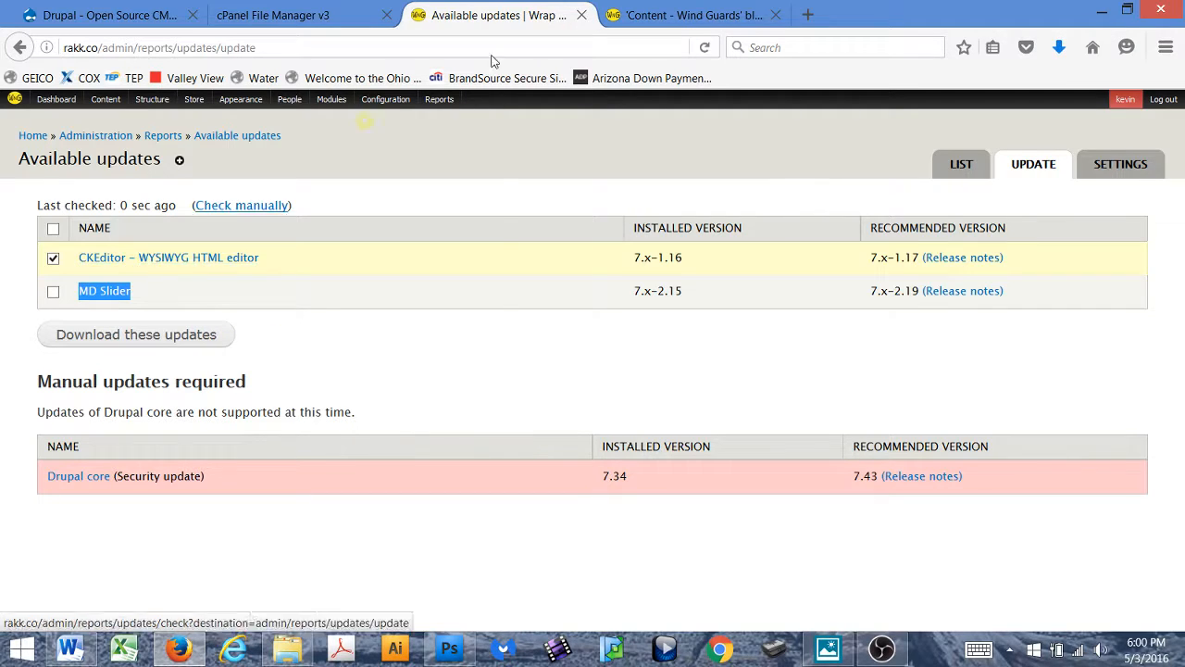
click(674, 11)
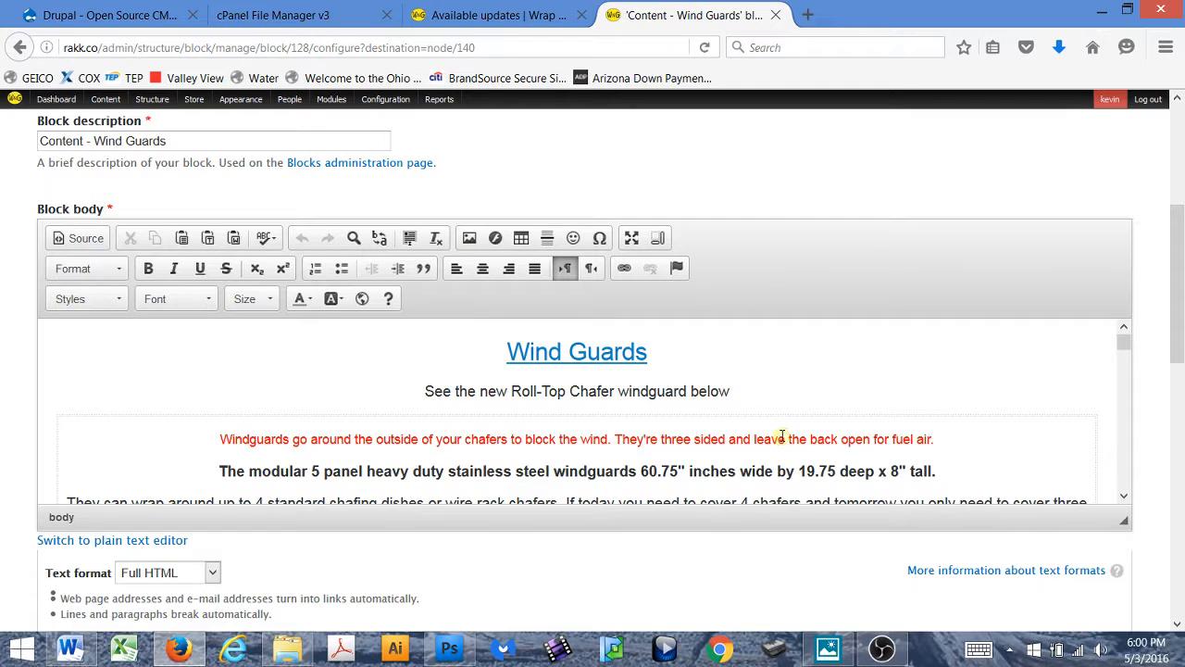
click(520, 16)
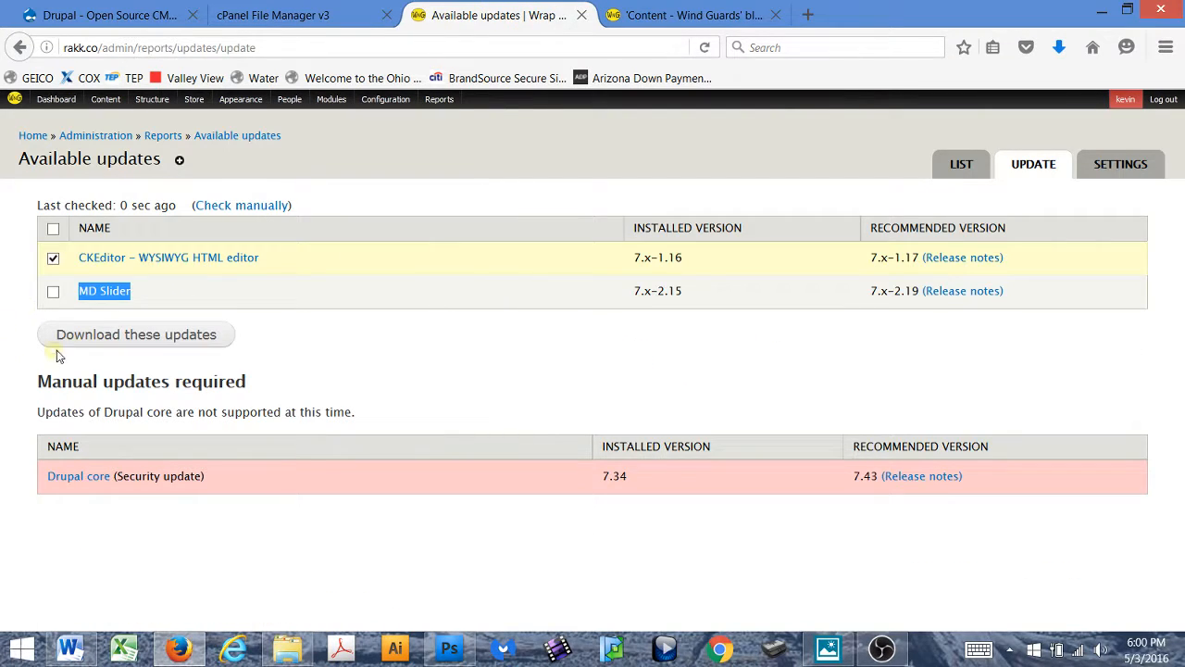
click(111, 338)
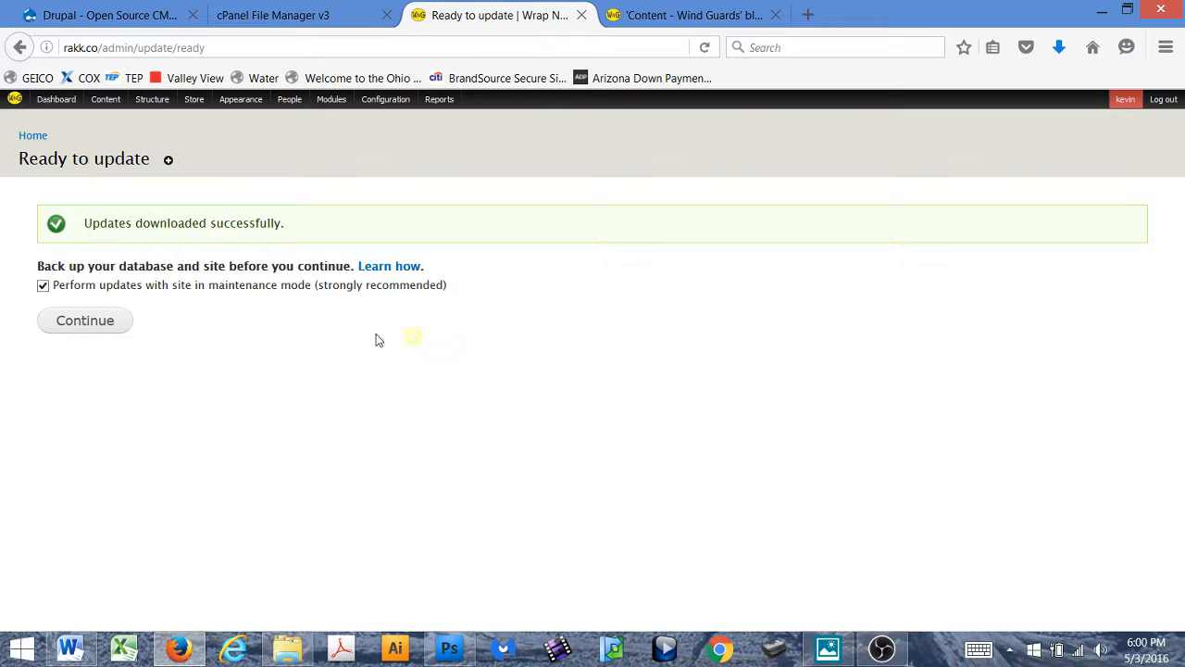
click(116, 331)
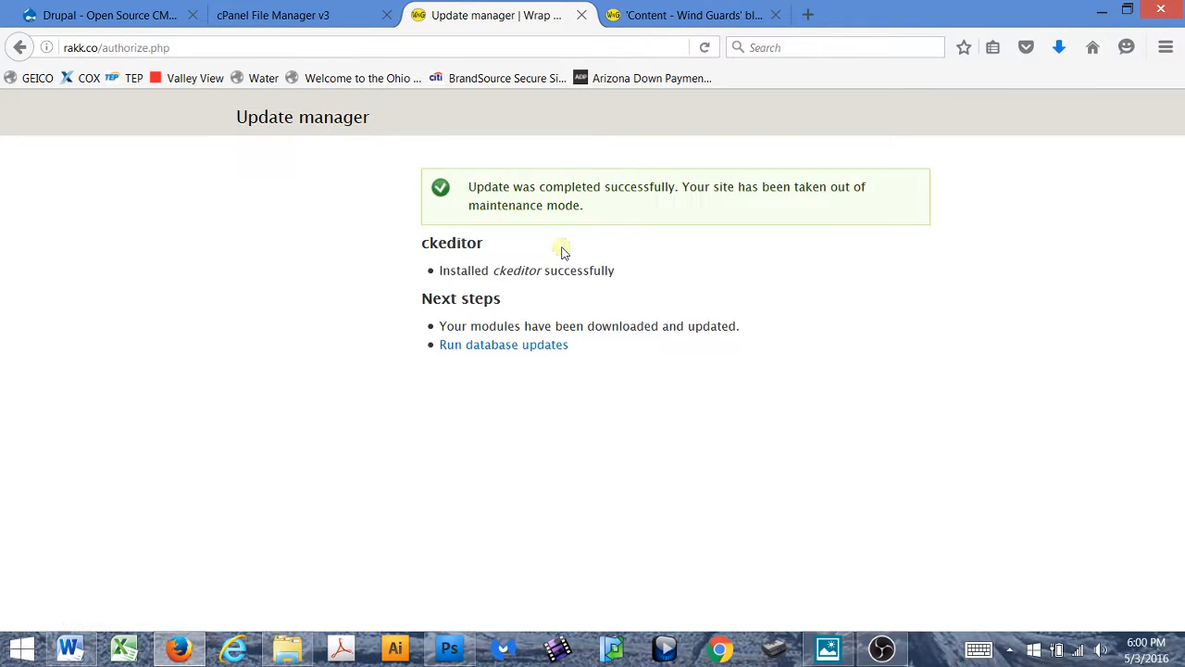
- Run the Drupal database updates following the module installation and go to the site's front page
click(501, 348)
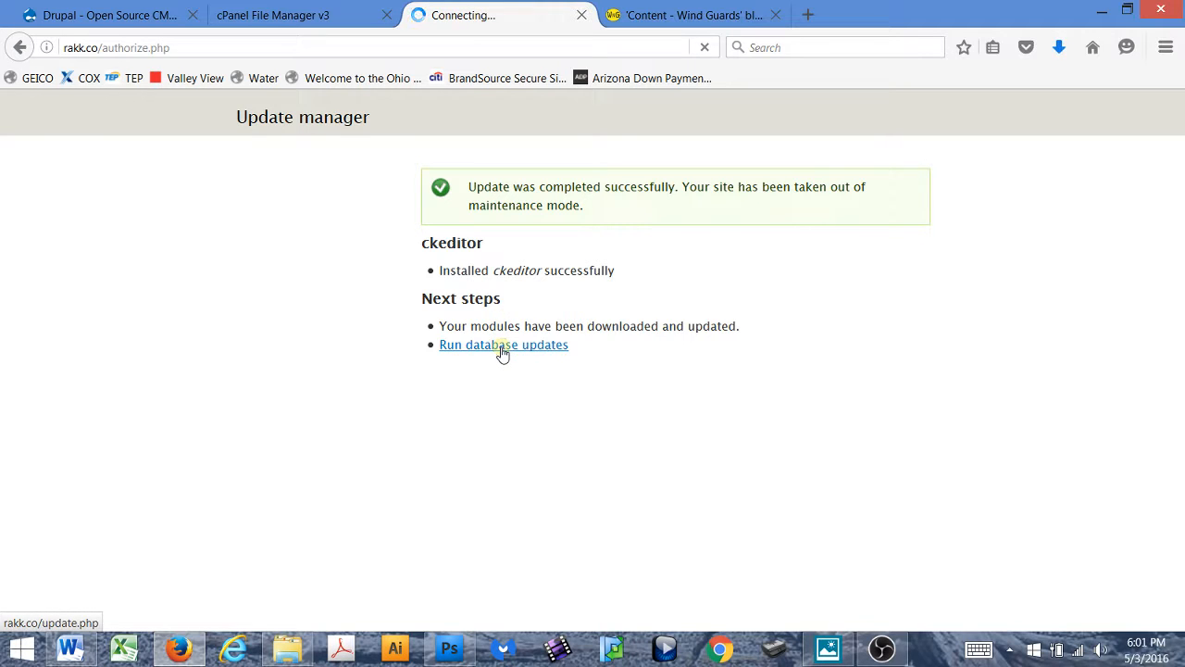
click(497, 460)
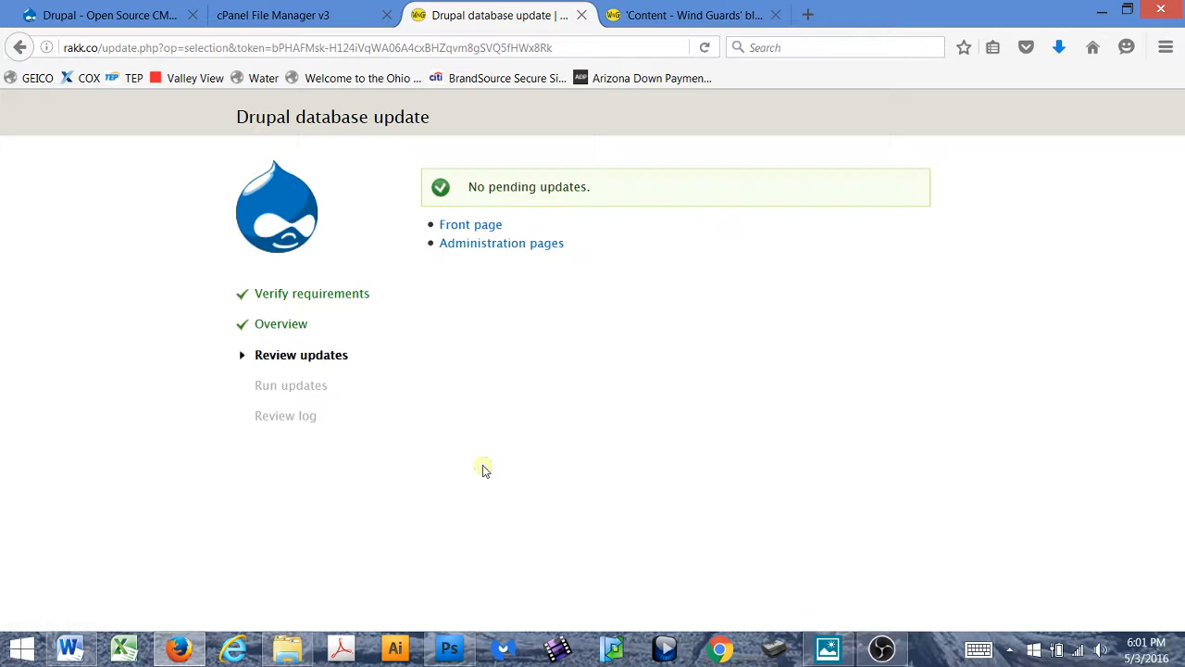
click(487, 226)
- Reload the Wind Guards block's edit page and check the CKEditor toolbar and body content after the update
click(731, 13)
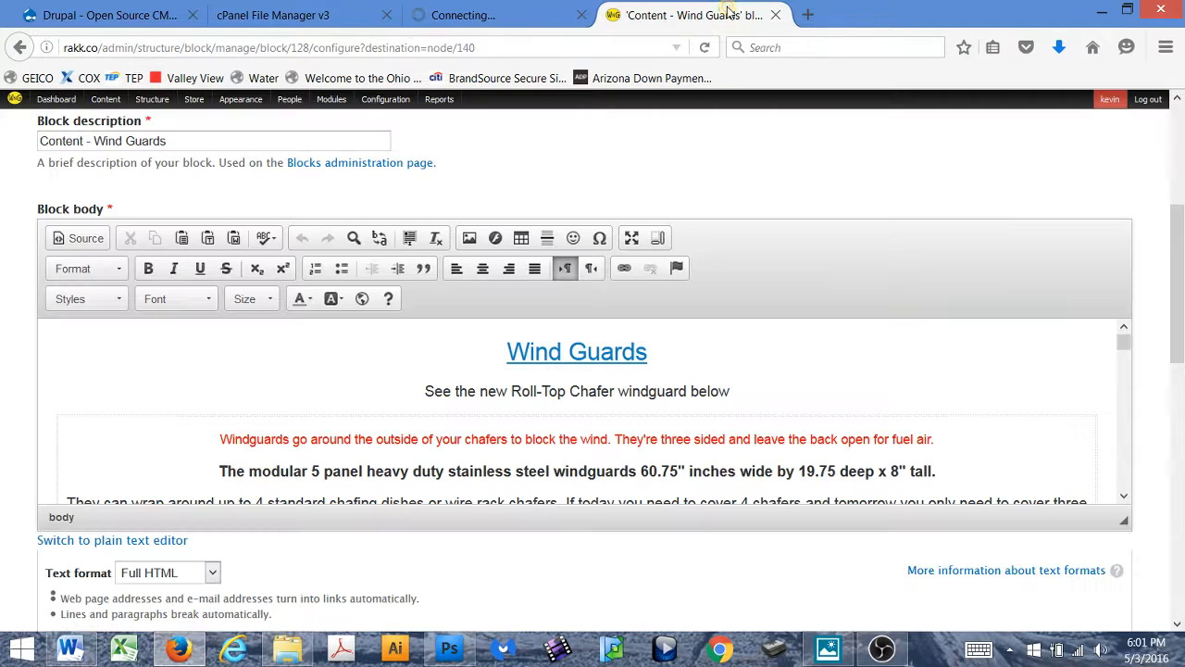
click(701, 52)
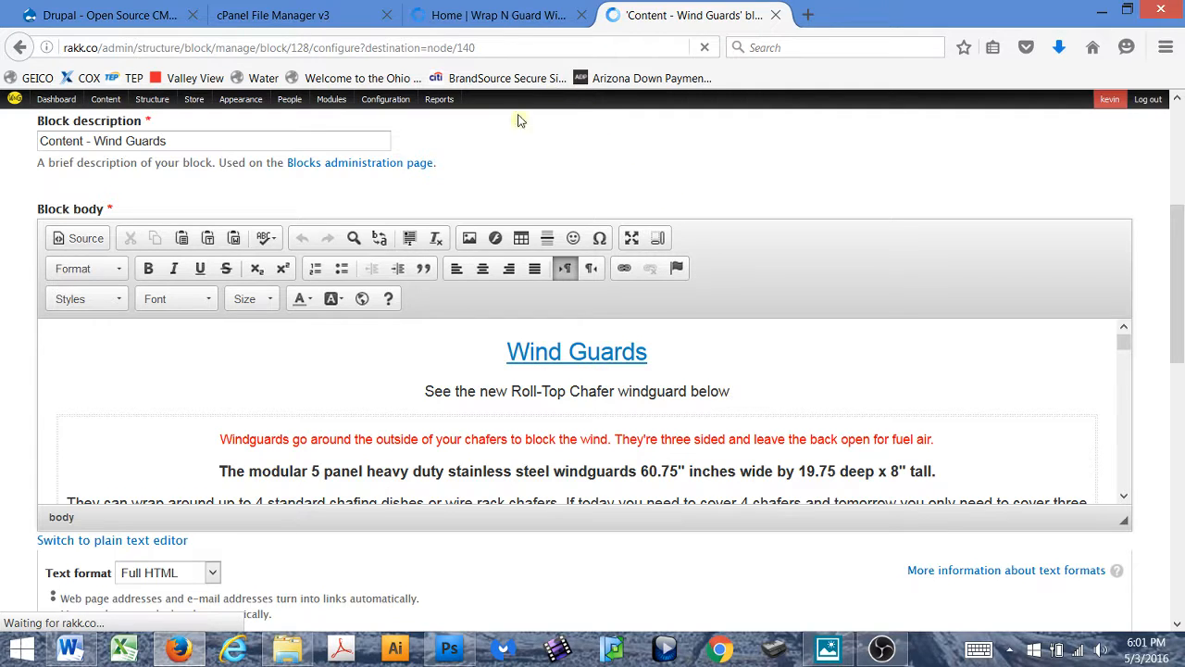
click(525, 11)
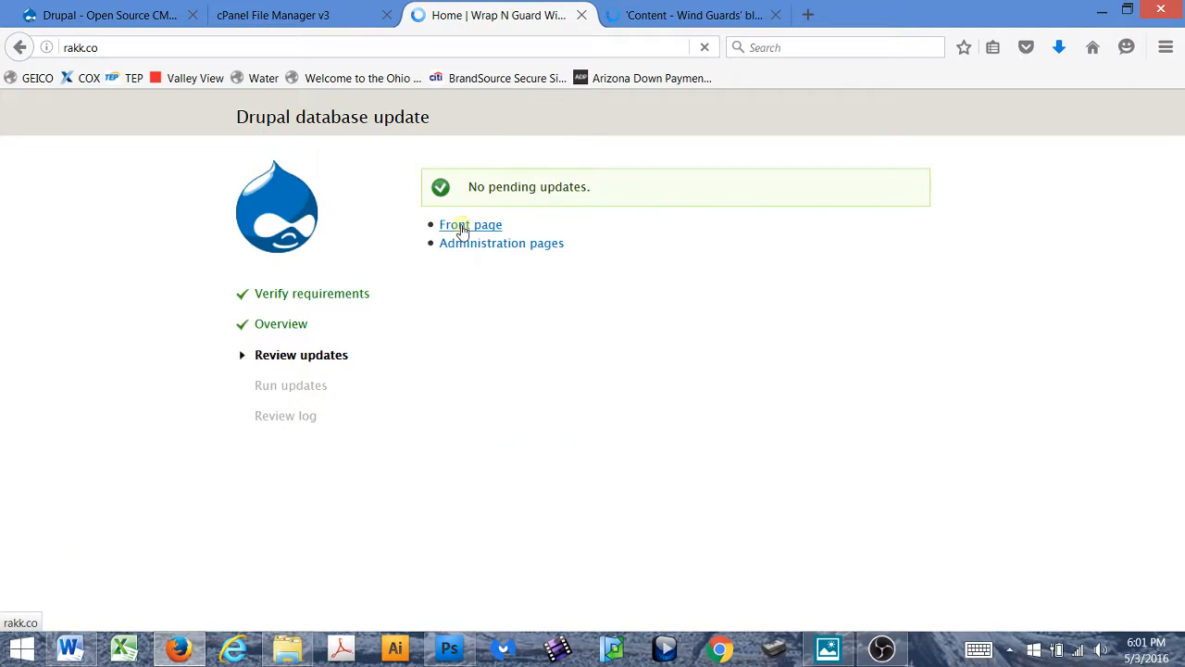
click(692, 10)
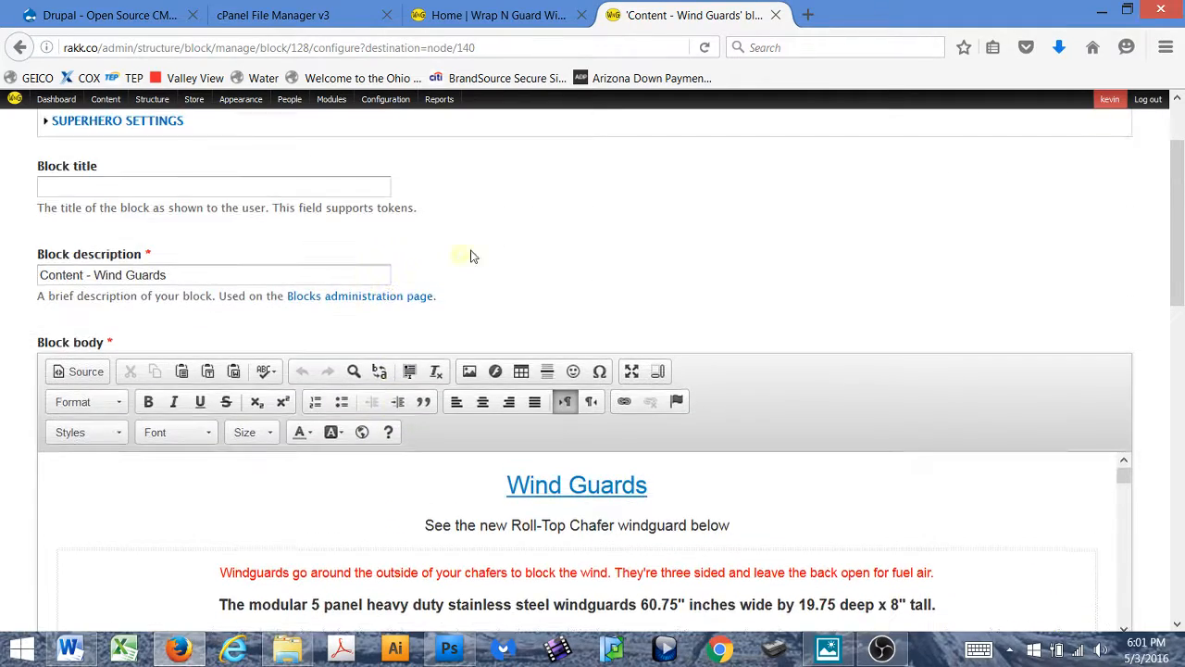
scroll(490, 370, down, 2)
scroll(487, 428, down, 10)
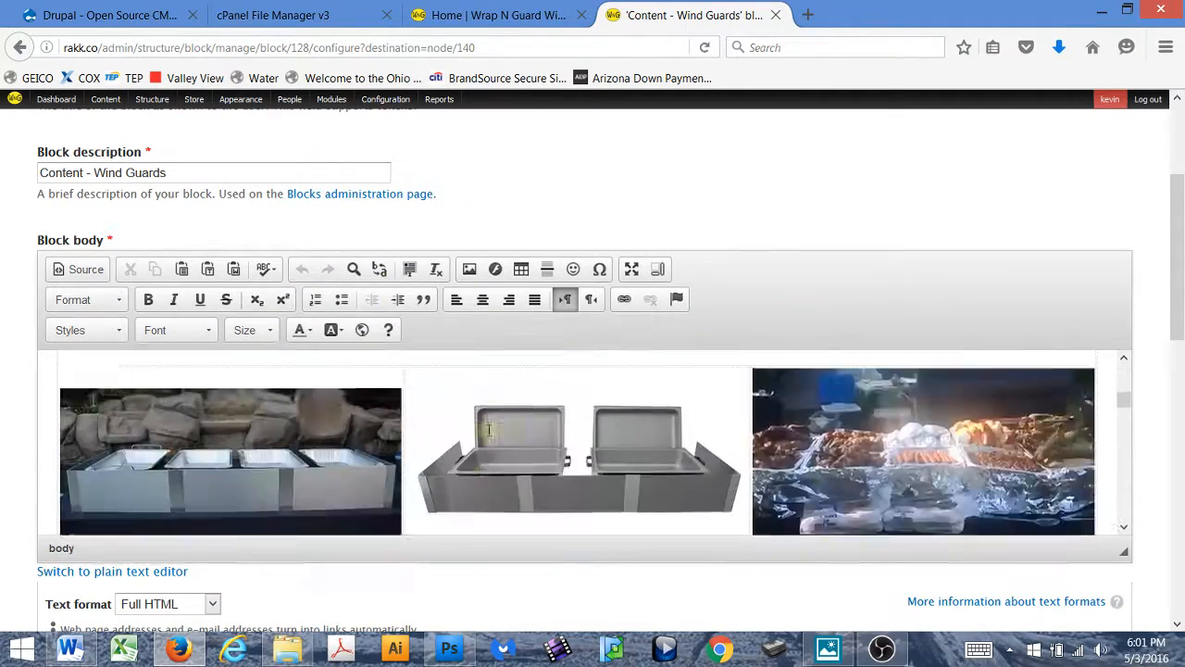
scroll(489, 435, down, 3)
scroll(489, 435, up, 9)
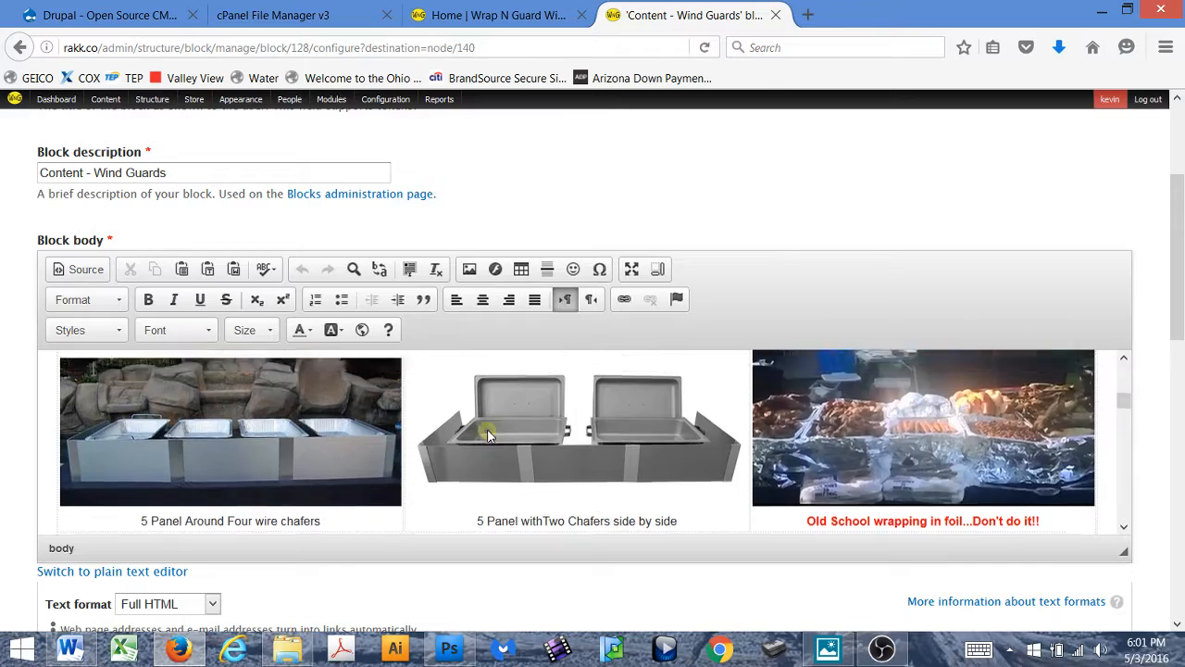
scroll(489, 435, up, 5)
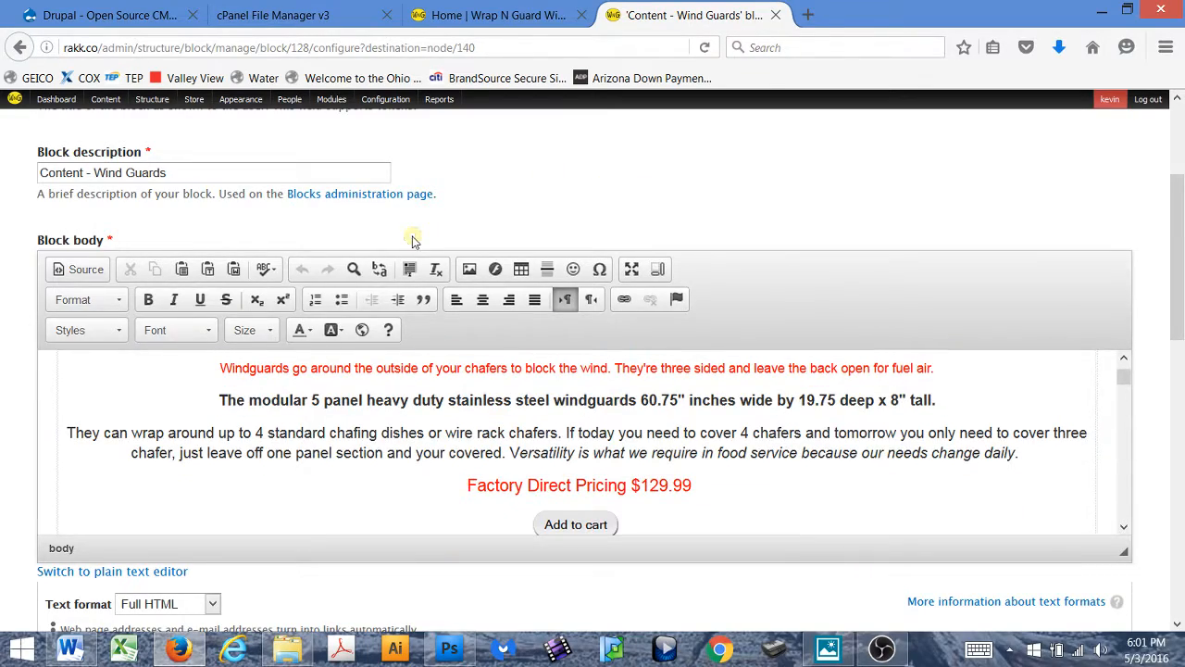
scroll(410, 241, up, 2)
- Look over the site's front page and close the browser tab with the Wind Guards block
click(545, 11)
scroll(515, 213, down, 7)
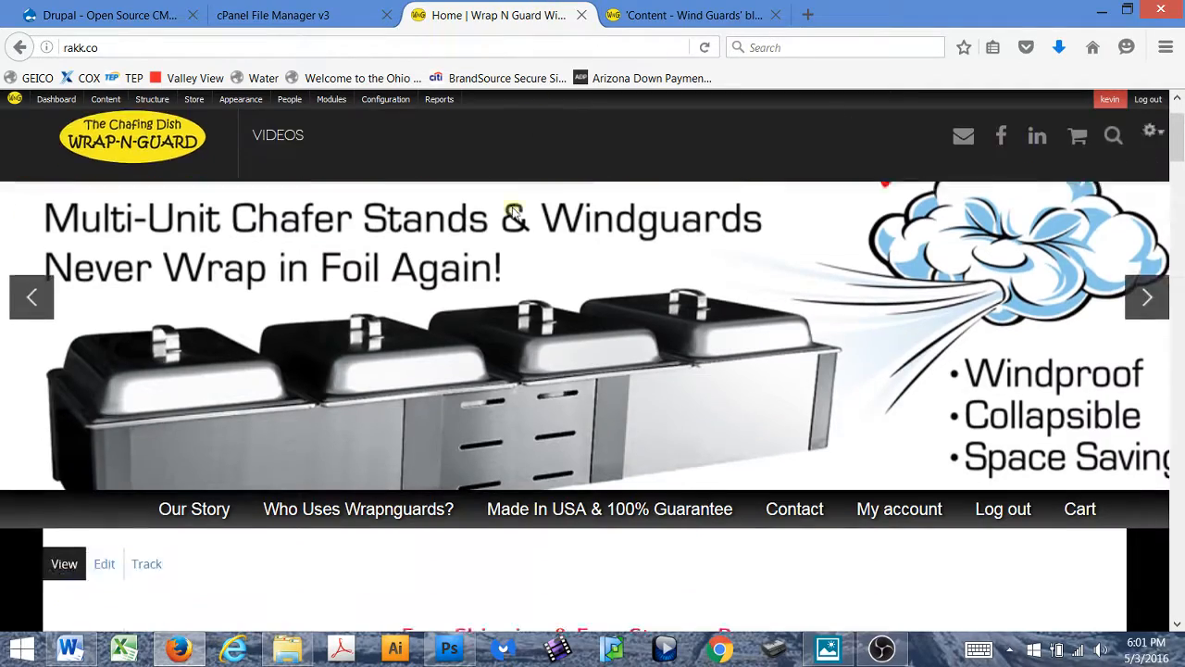
scroll(515, 213, up, 7)
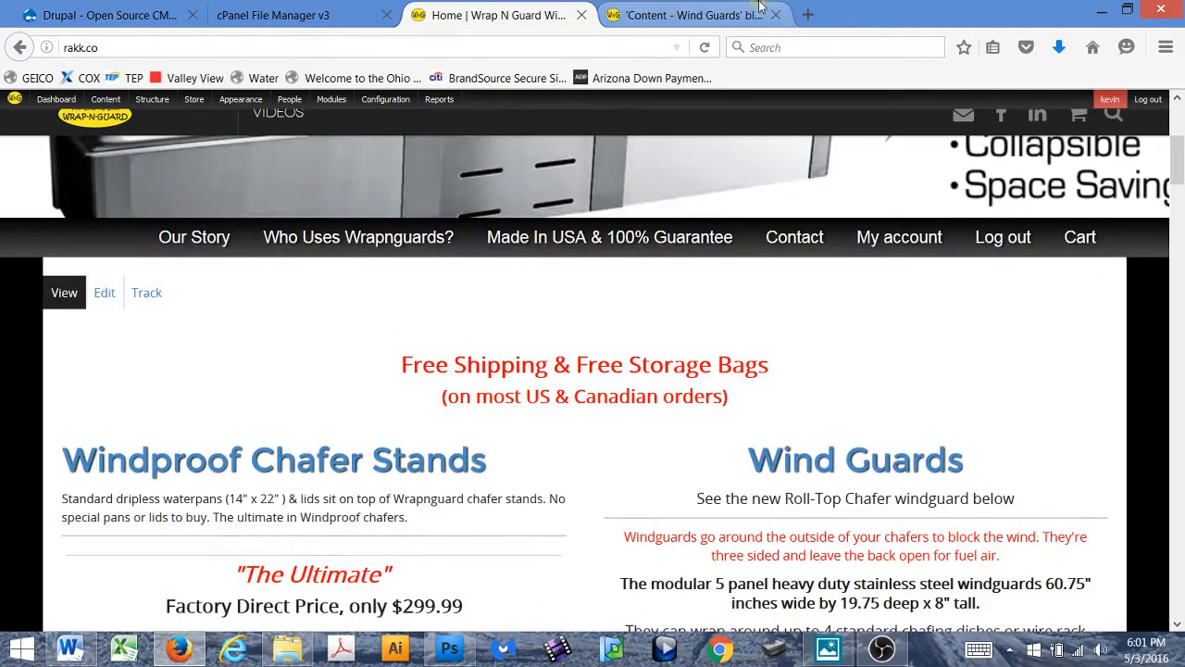
click(769, 15)
click(775, 14)
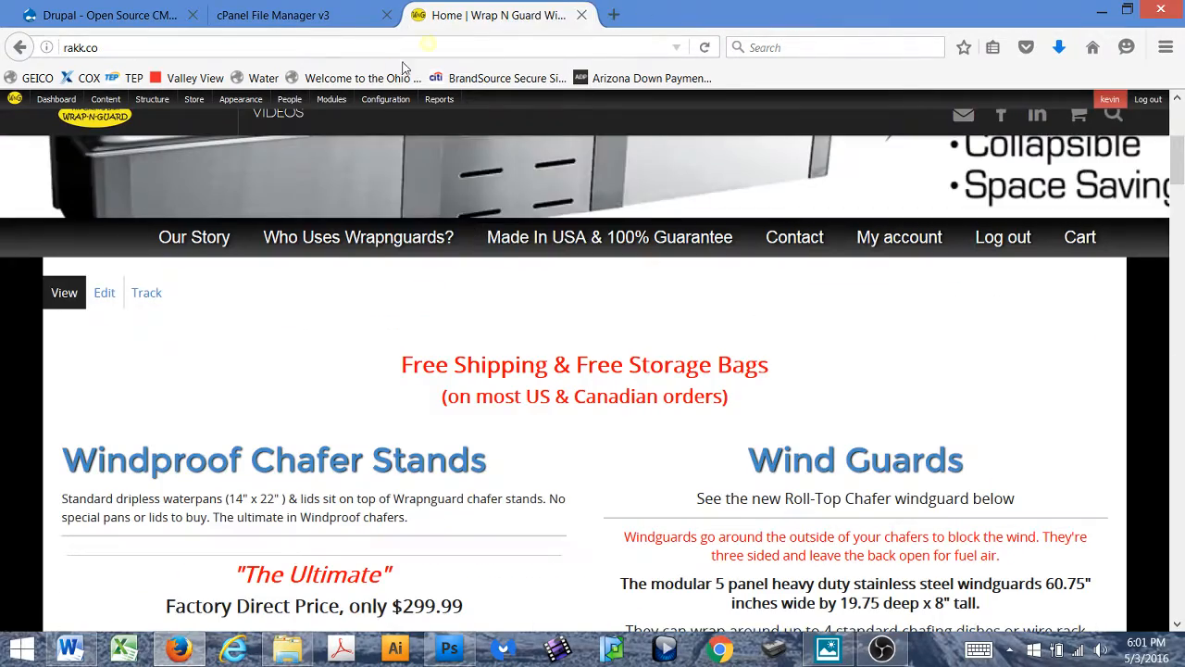
- Open the available updates report from the Modules page and examine the update status of Drupal core and each module
click(330, 100)
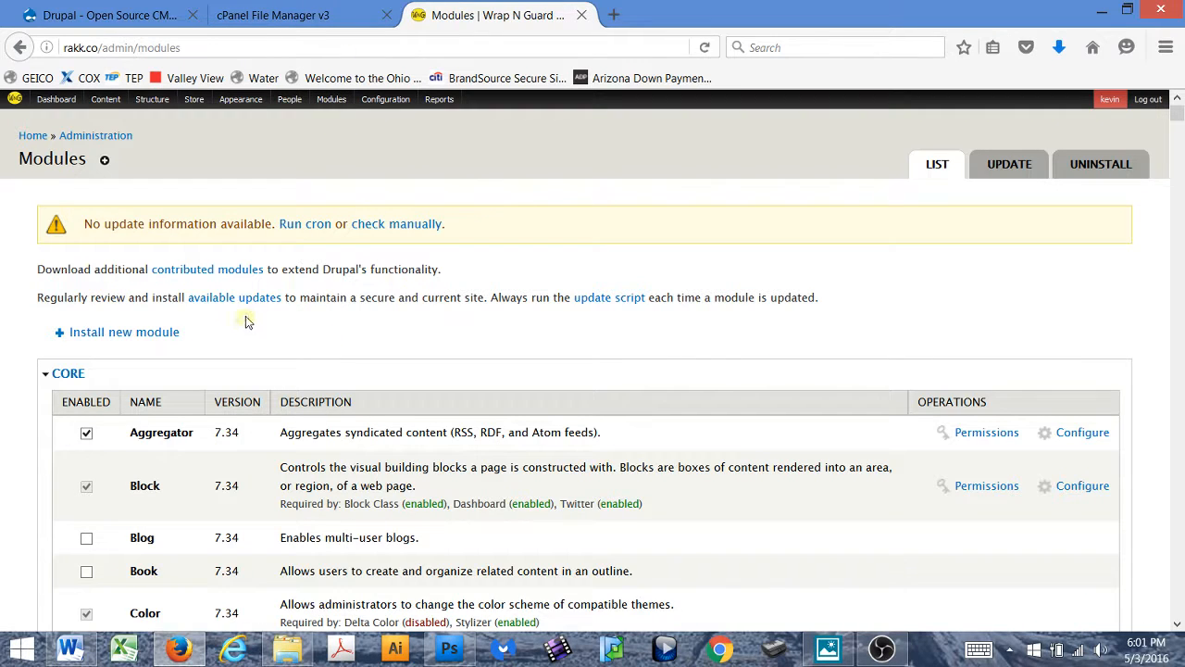
click(238, 298)
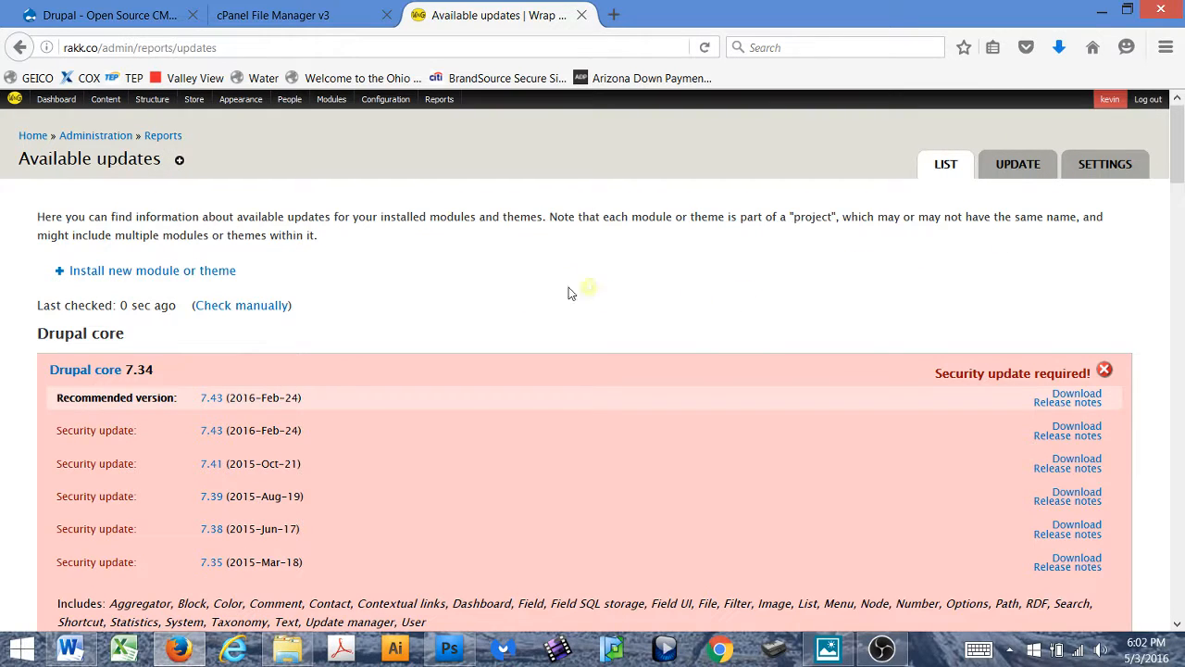
scroll(384, 266, down, 10)
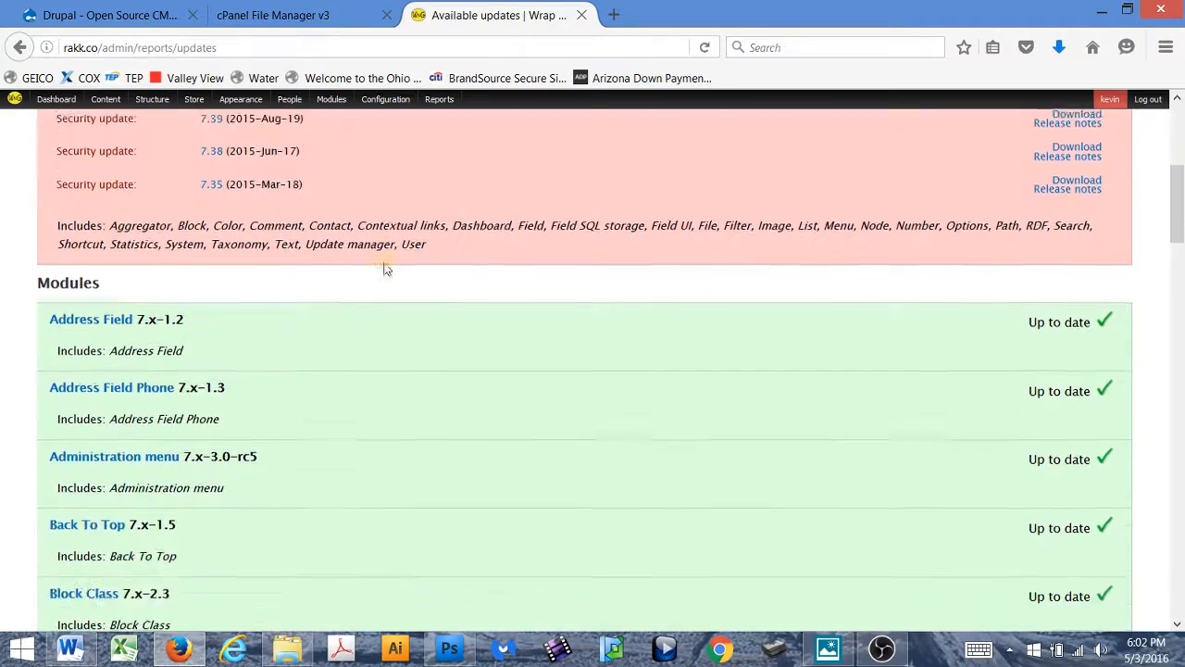
scroll(1026, 351, down, 20)
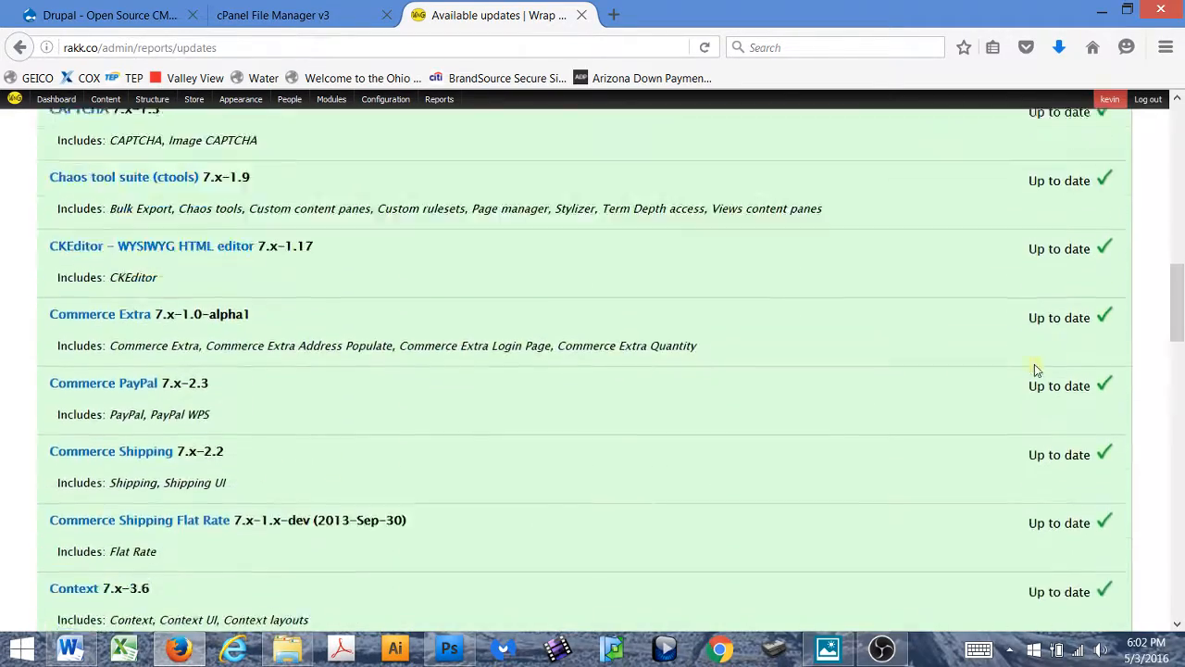
scroll(1040, 375, down, 6)
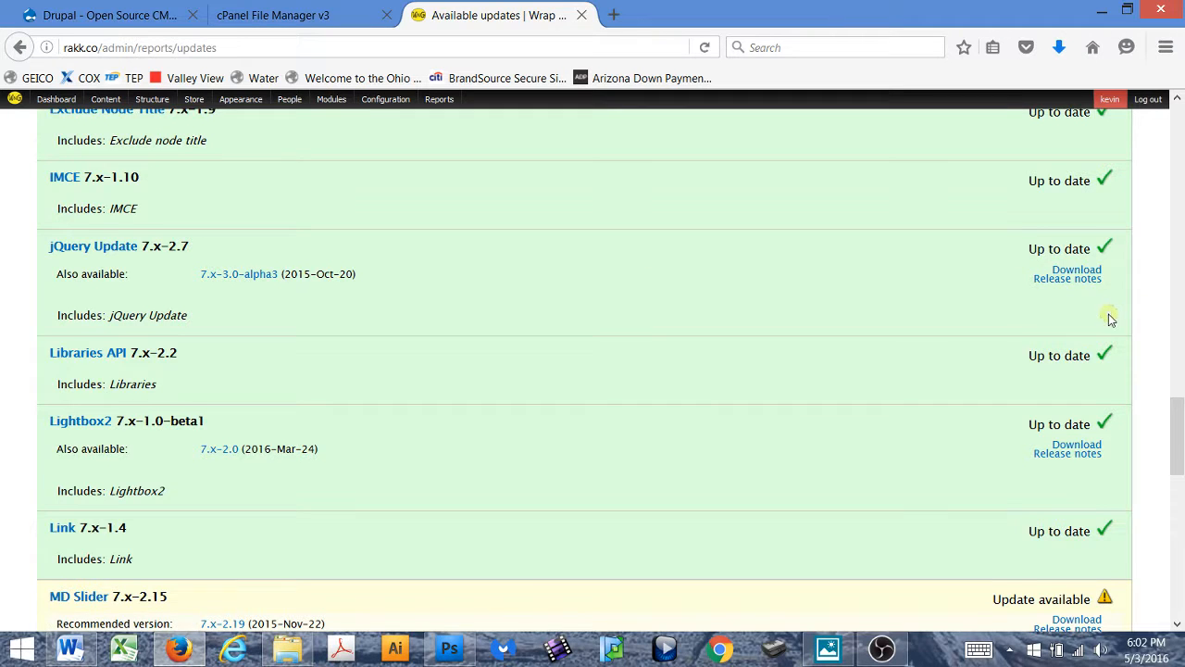
scroll(1111, 319, down, 2)
scroll(1110, 319, down, 4)
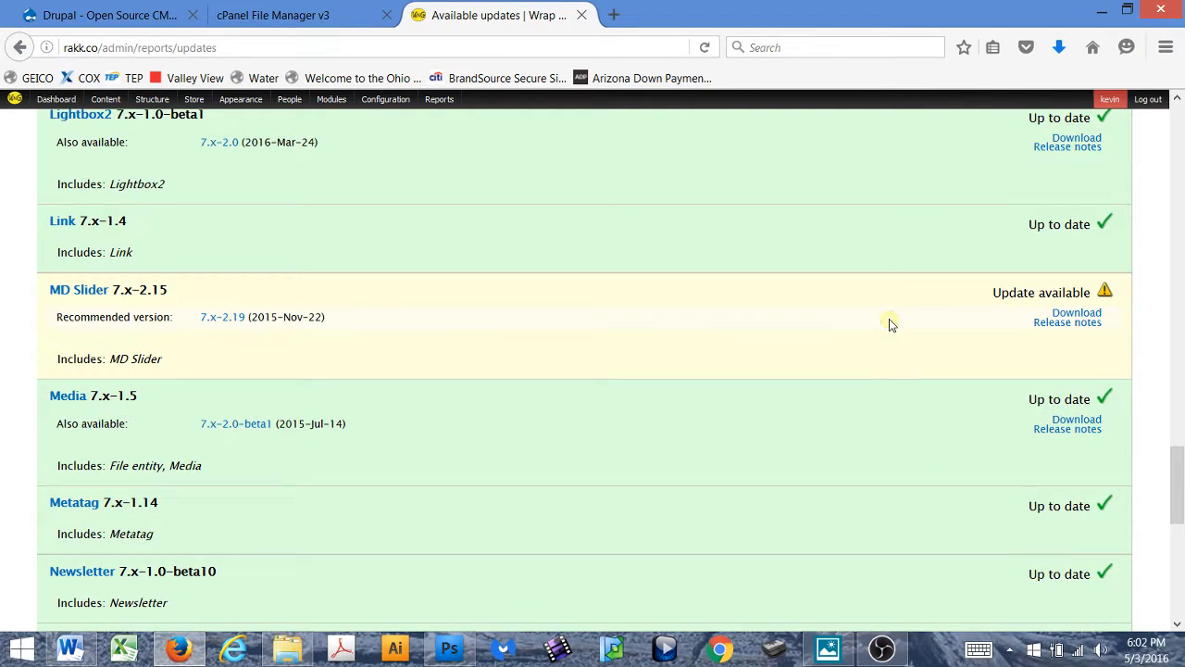
- Examine the rest of the available updates report, including the superhero entry, and return to the Drupal core section
scroll(1077, 310, down, 11)
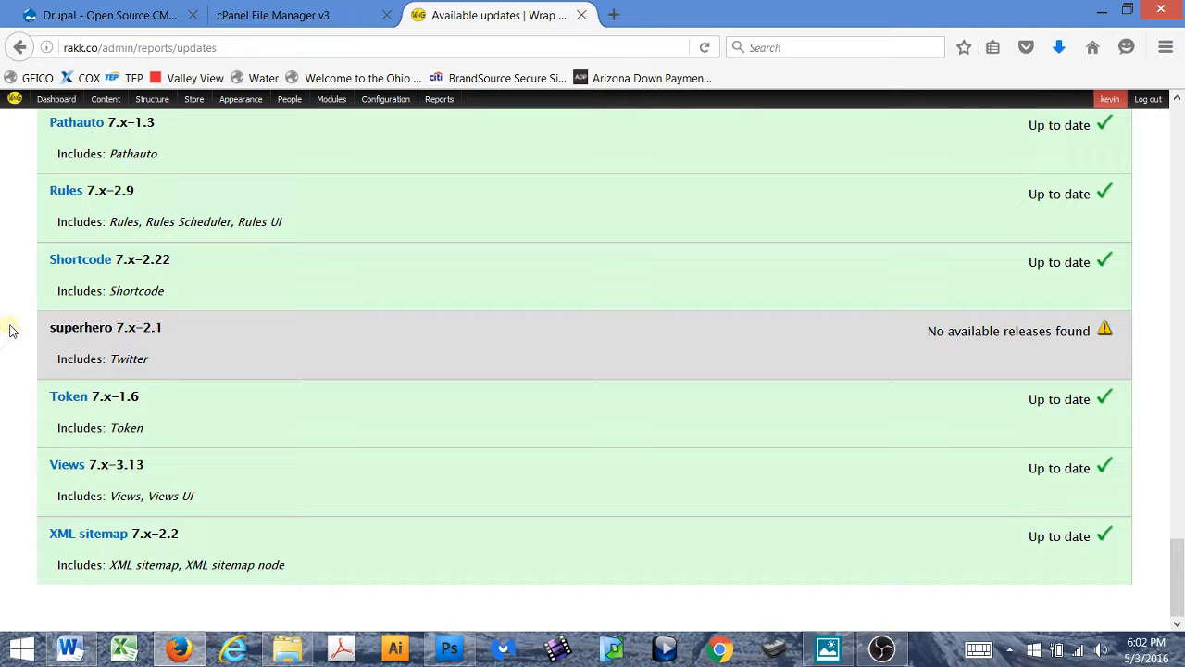
drag(55, 324, 126, 324)
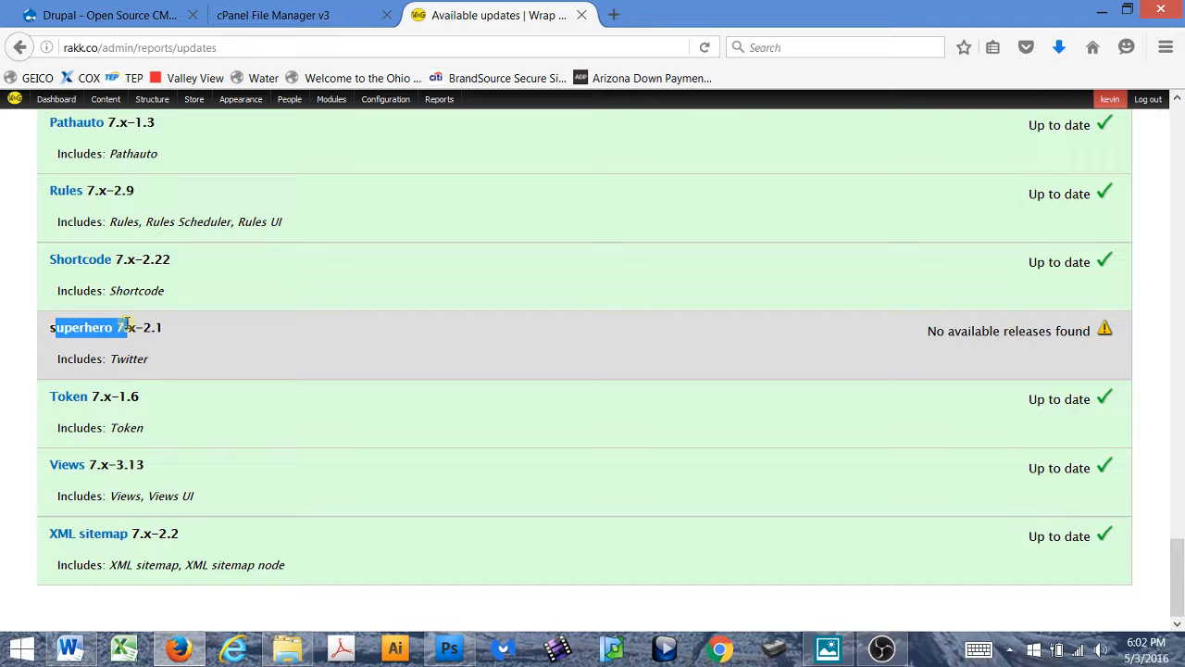
scroll(488, 390, up, 20)
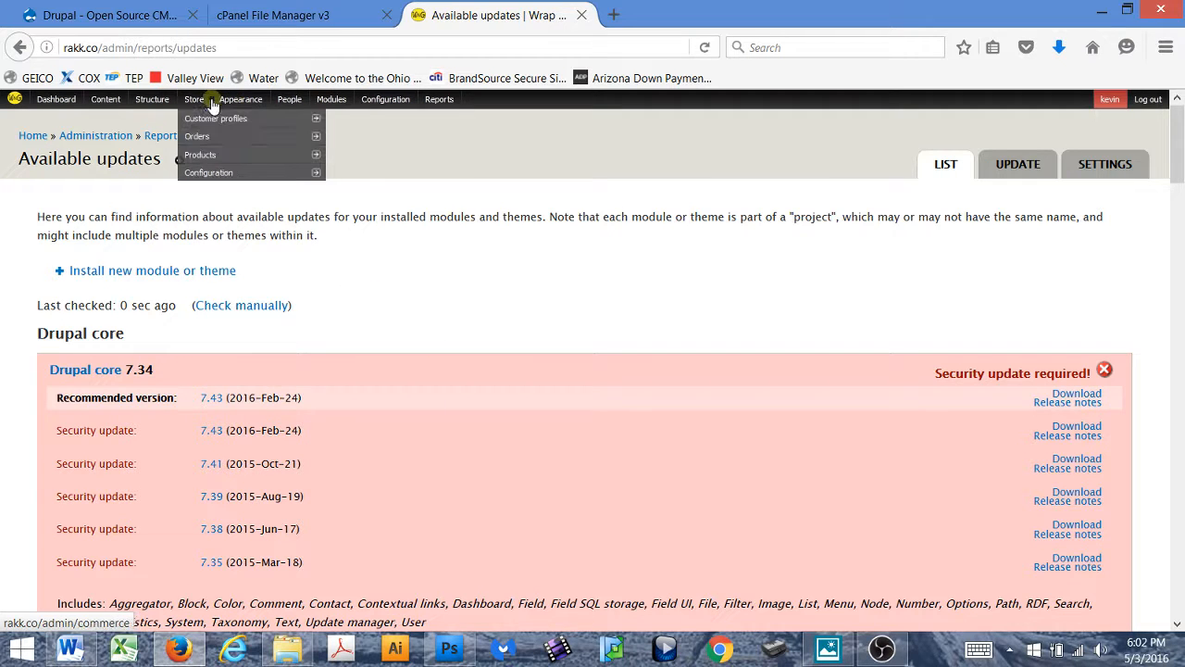
- Open the Drupal core project page from the Get Started page on drupal.org and find the recommended releases
click(353, 17)
click(150, 16)
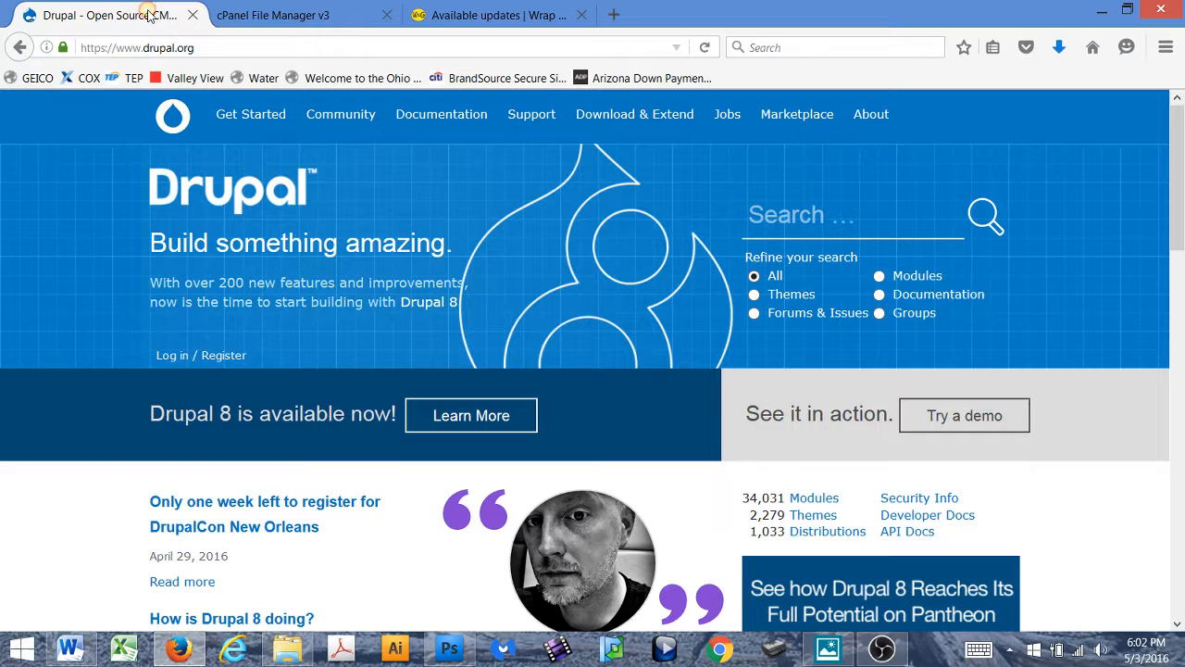
click(254, 120)
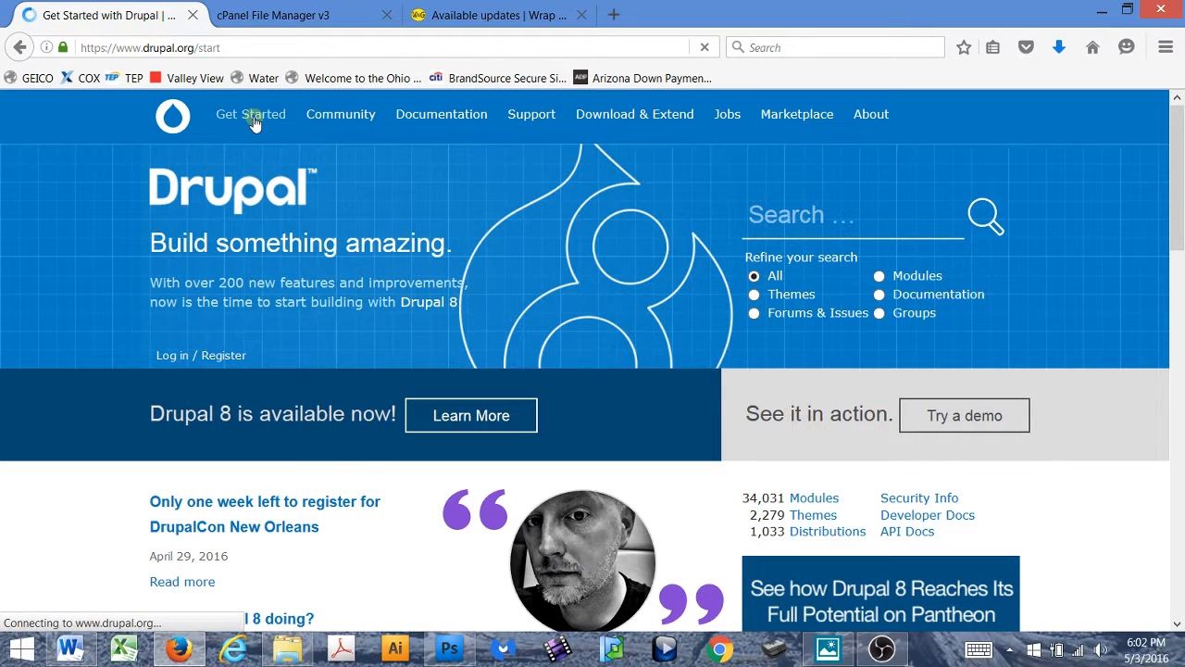
scroll(388, 251, down, 6)
scroll(379, 260, up, 4)
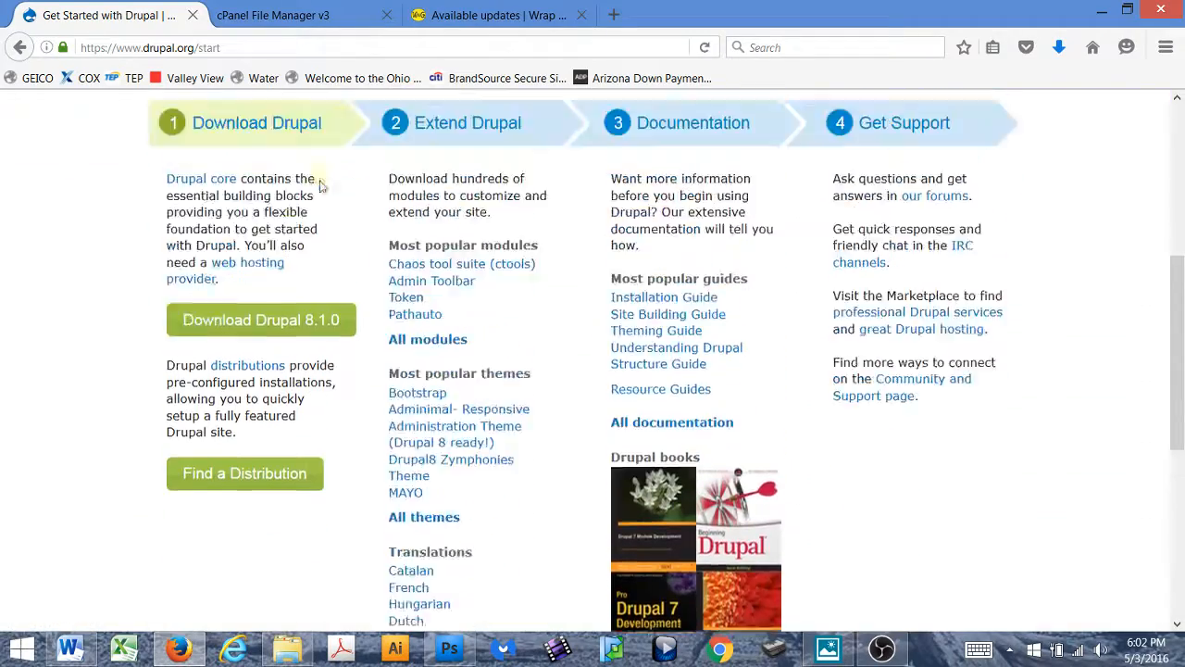
click(280, 406)
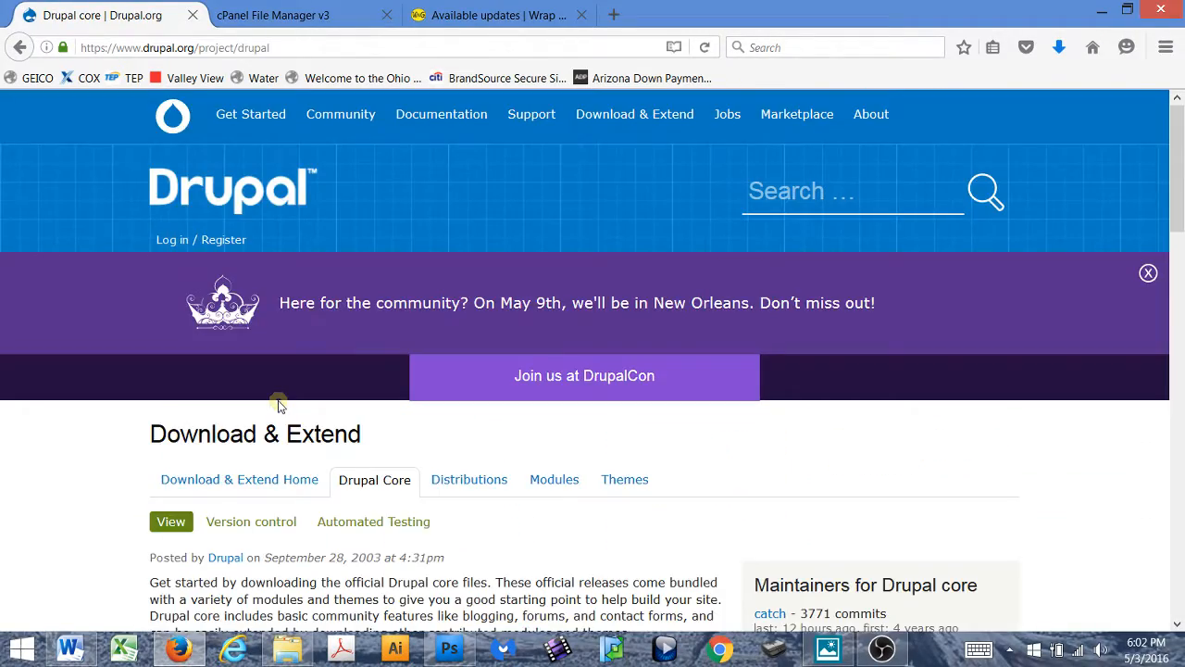
scroll(279, 406, down, 10)
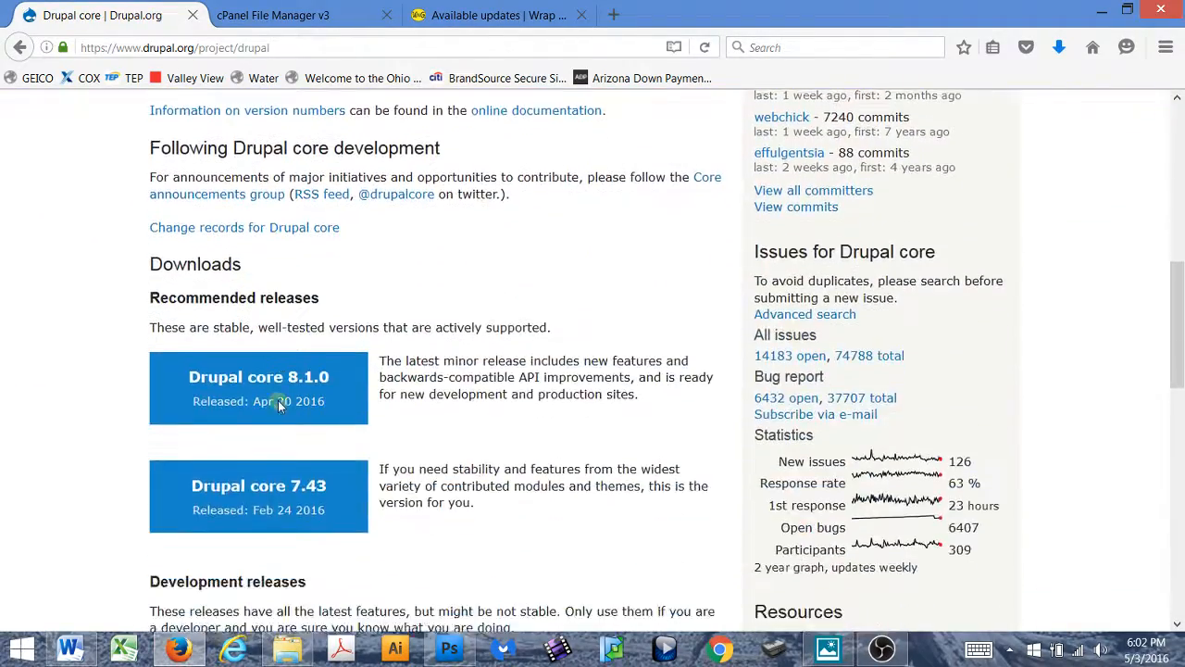
- Open the Drupal core 7.43 release page and download the zip archive
drag(374, 317, 276, 278)
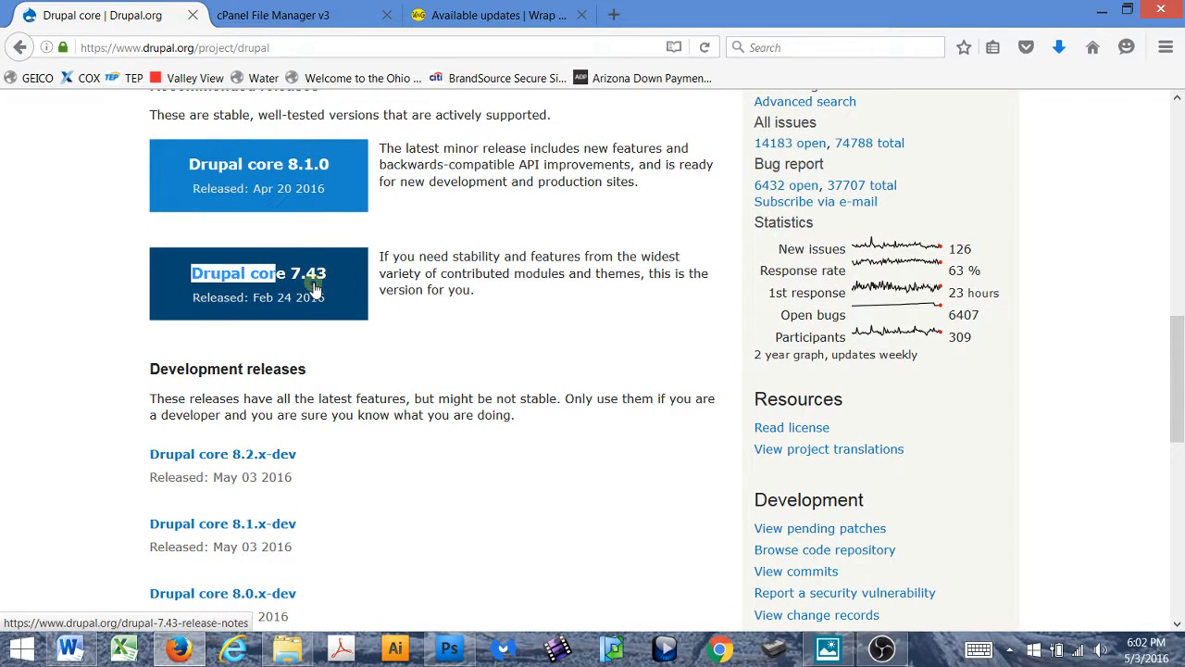
click(315, 290)
scroll(454, 467, down, 4)
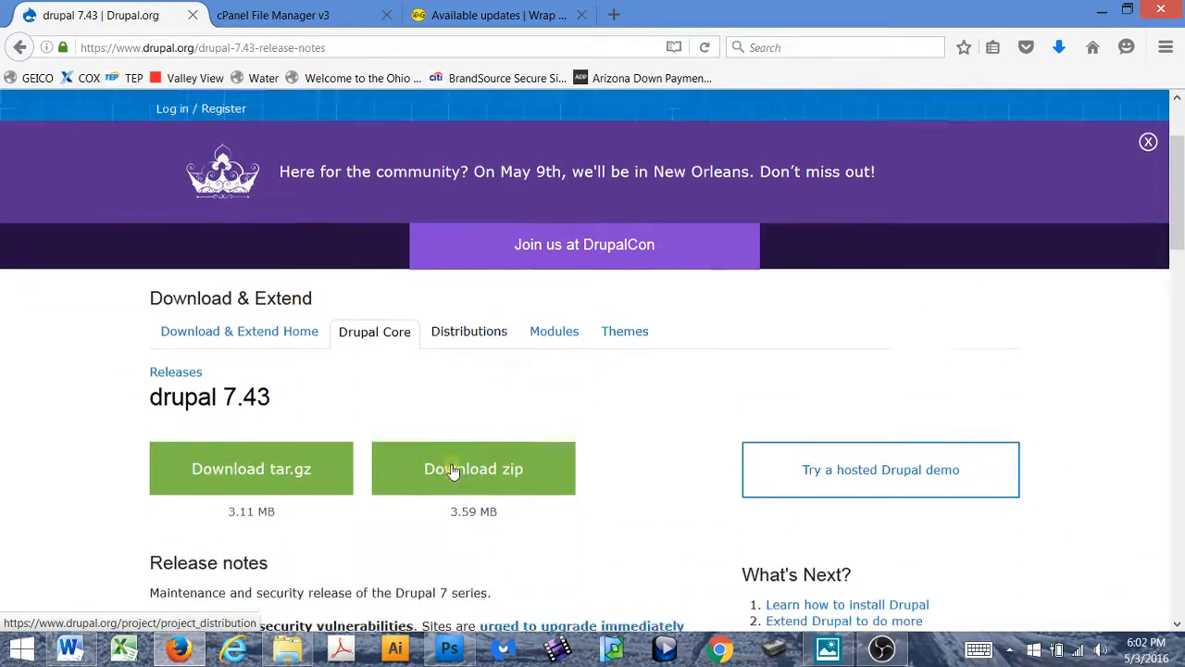
click(457, 400)
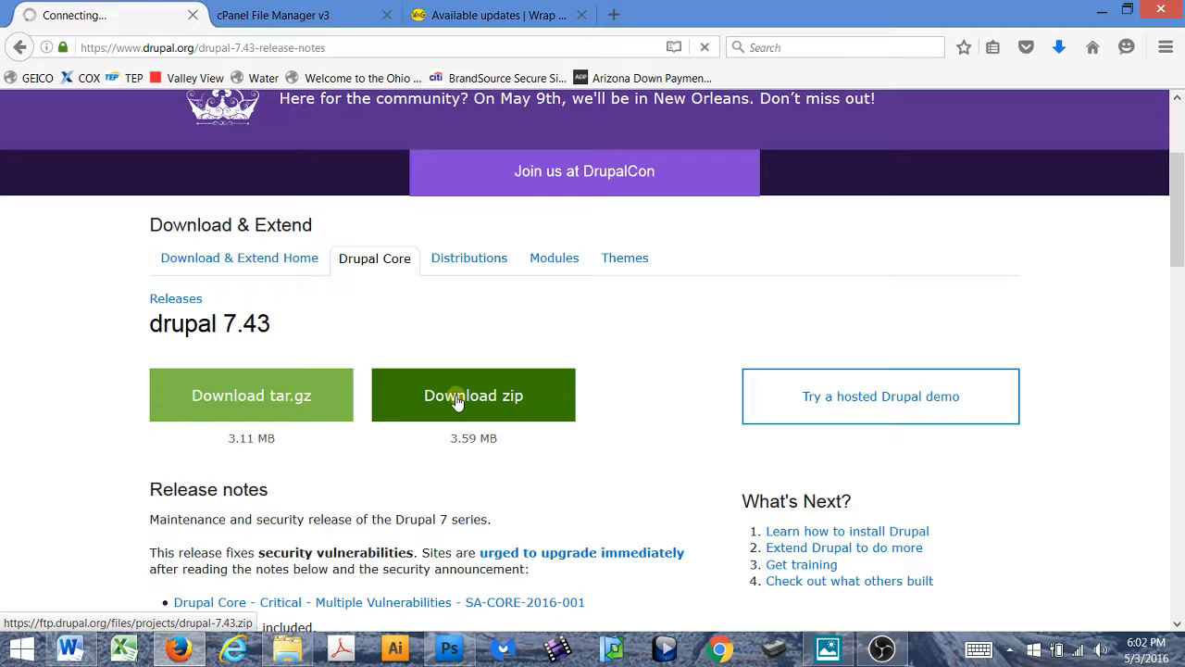
click(472, 436)
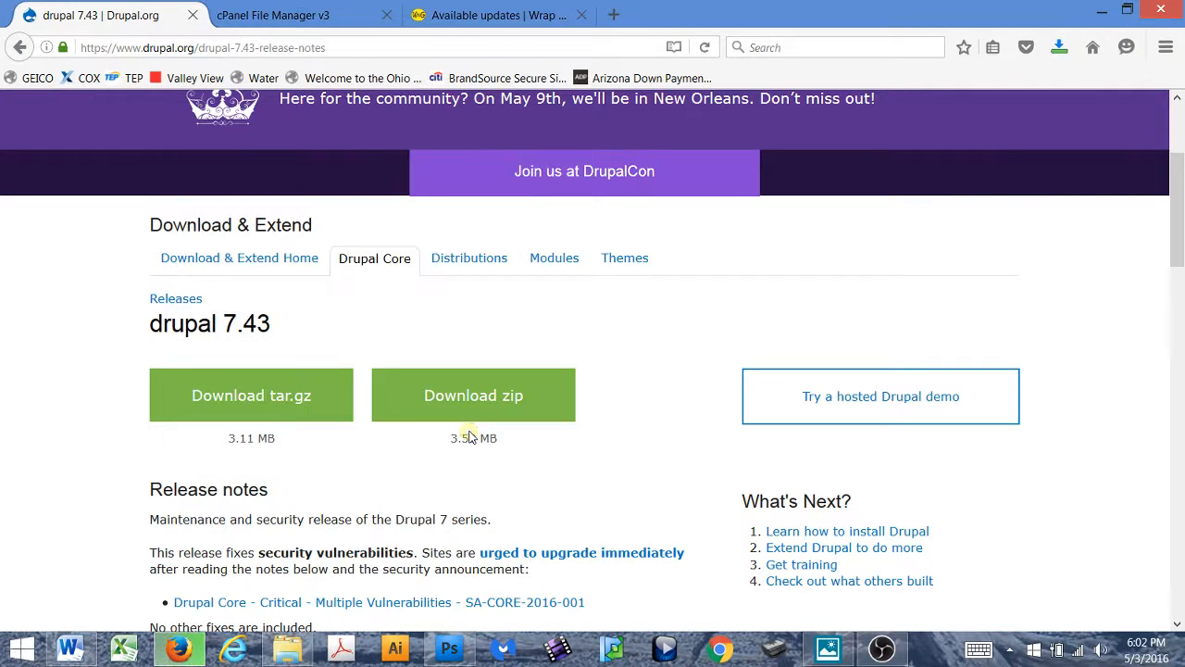
- Open the downloaded drupal-7.43 archive from the Downloads folder in File Explorer and go into its drupal-7.43 folder
click(291, 651)
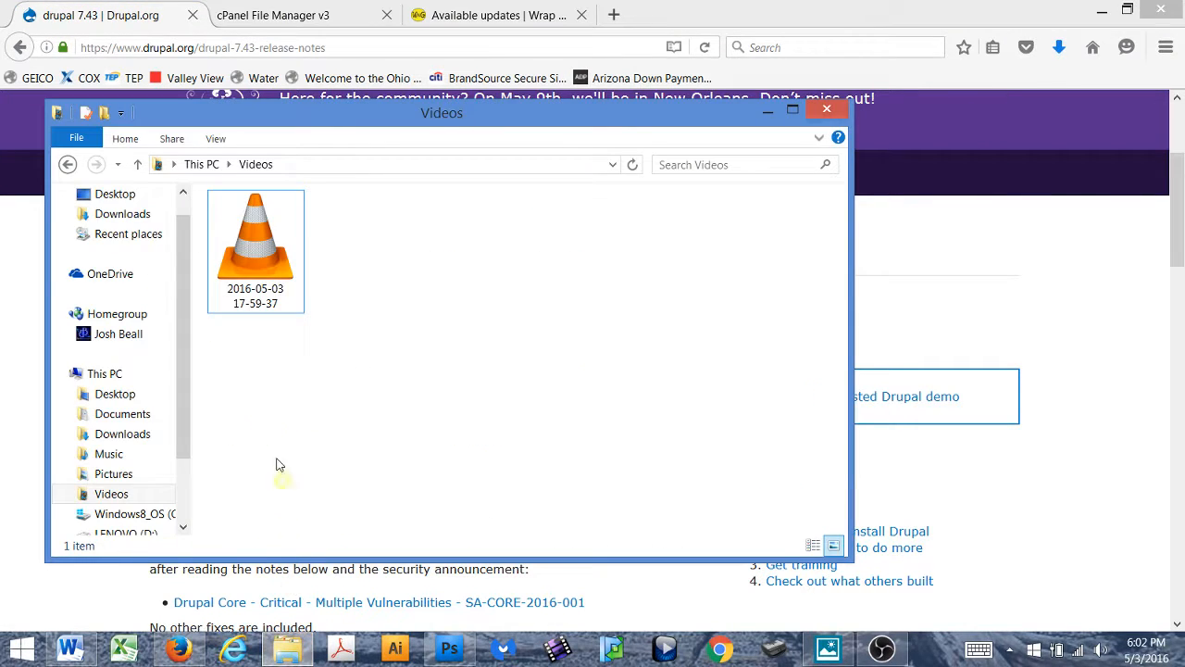
click(104, 215)
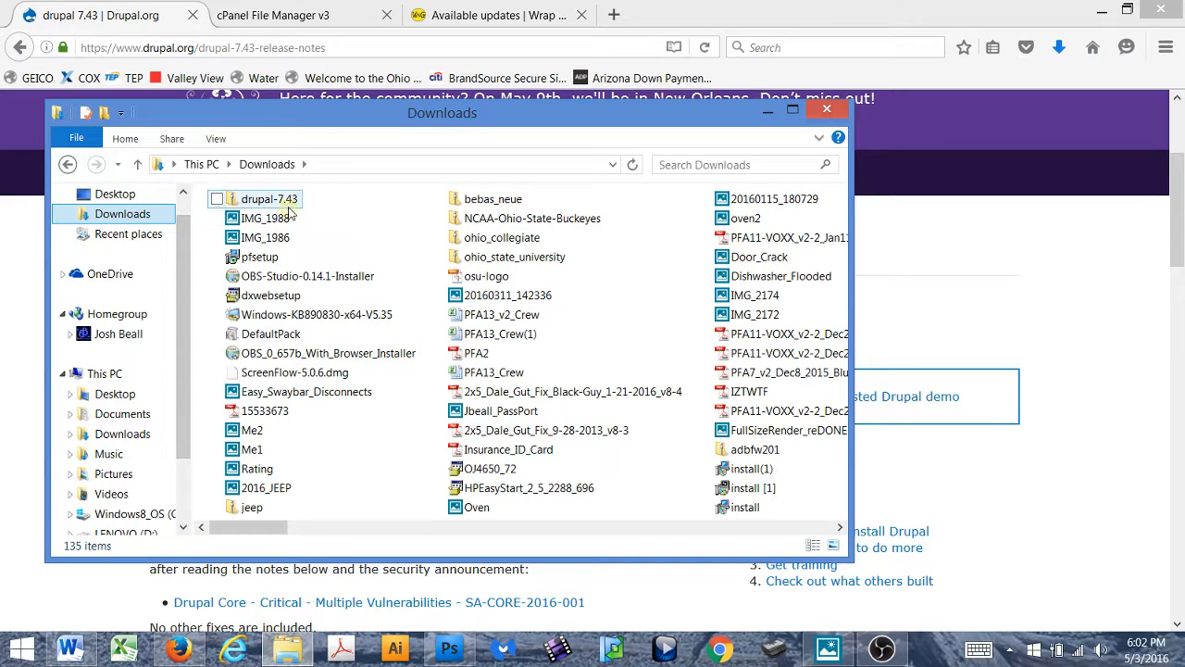
double_click(272, 202)
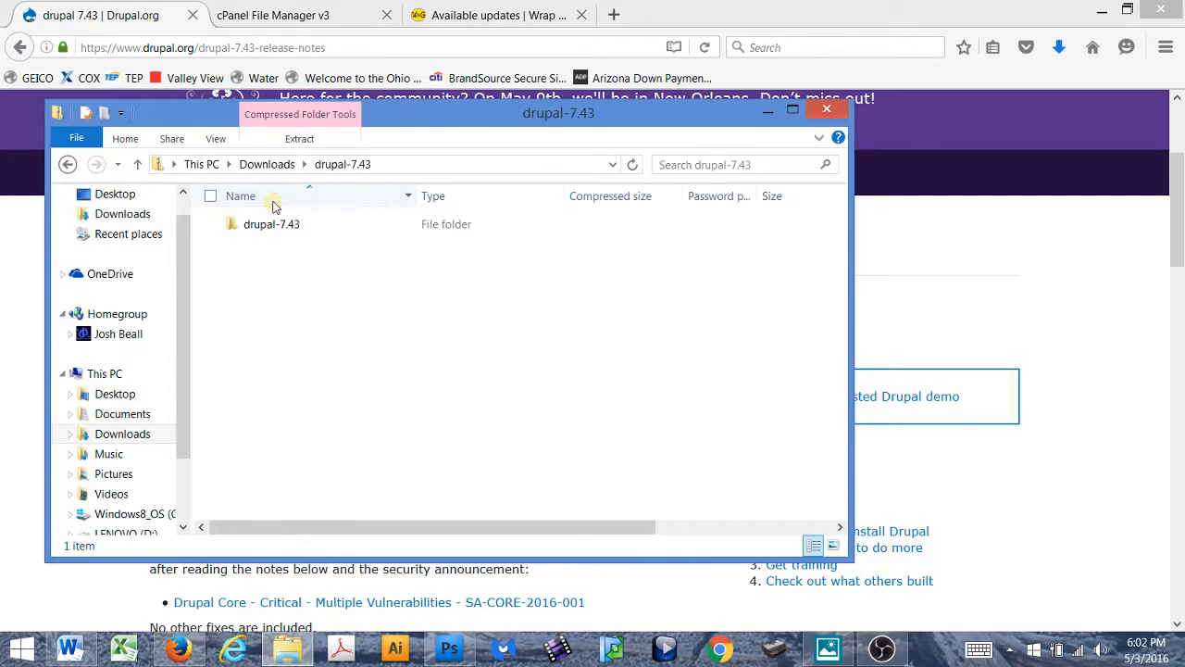
double_click(272, 226)
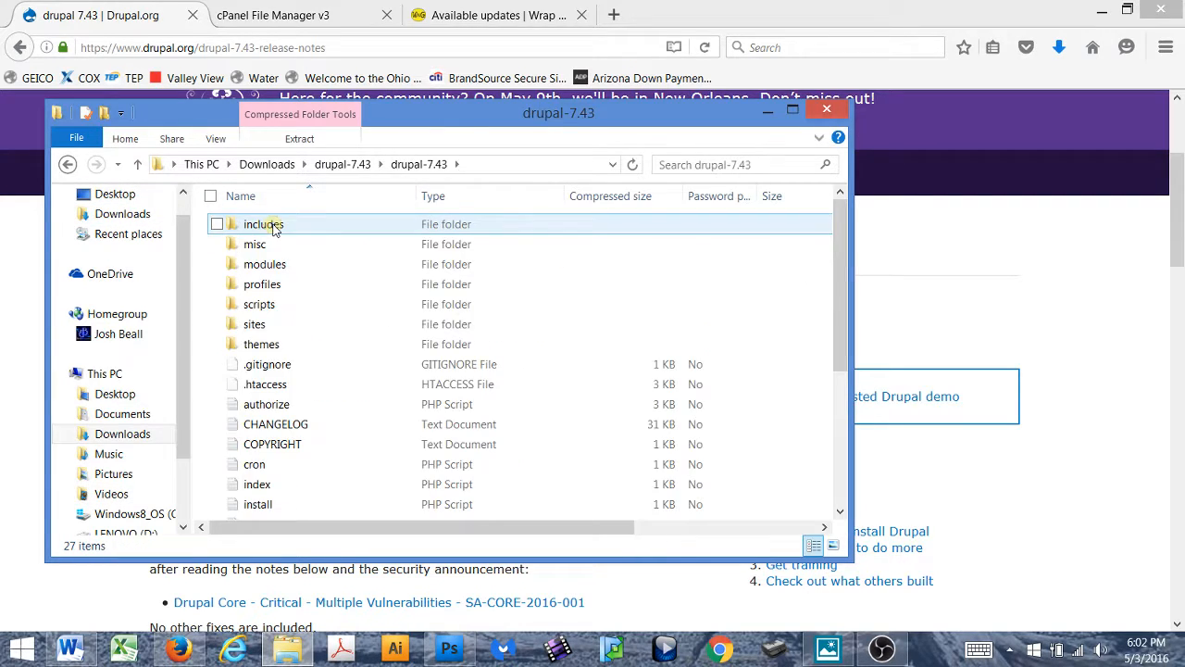
- Permanently delete the profiles and sites folders from the drupal-7.43 archive and close the File Explorer window
click(271, 287)
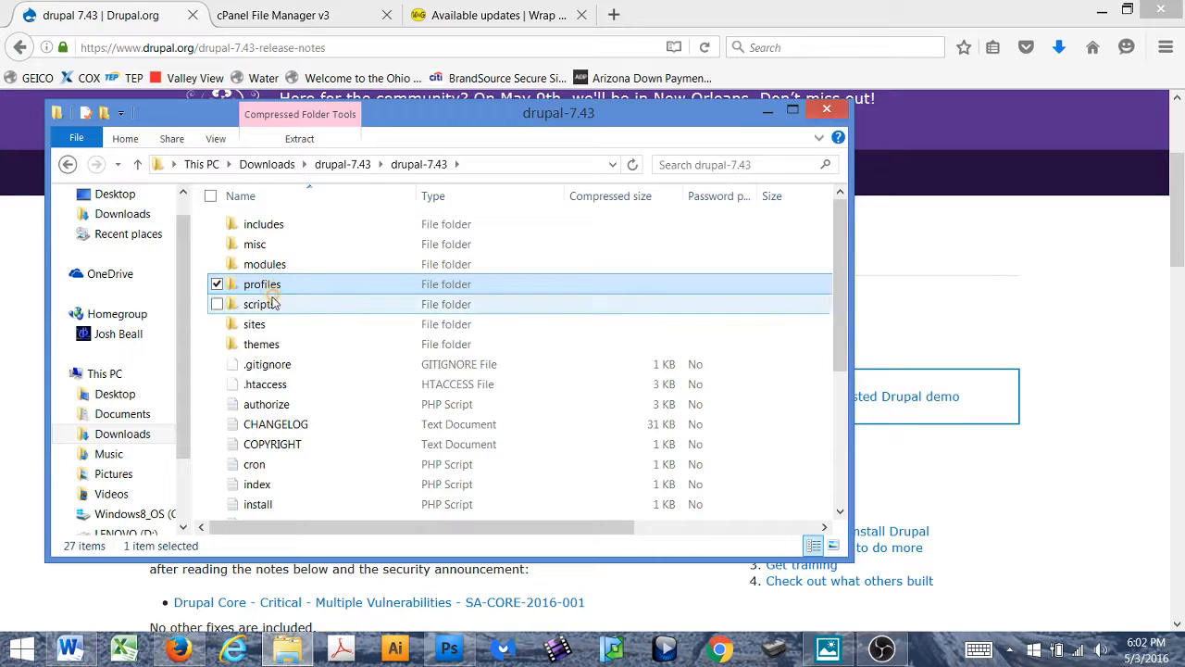
click(256, 328)
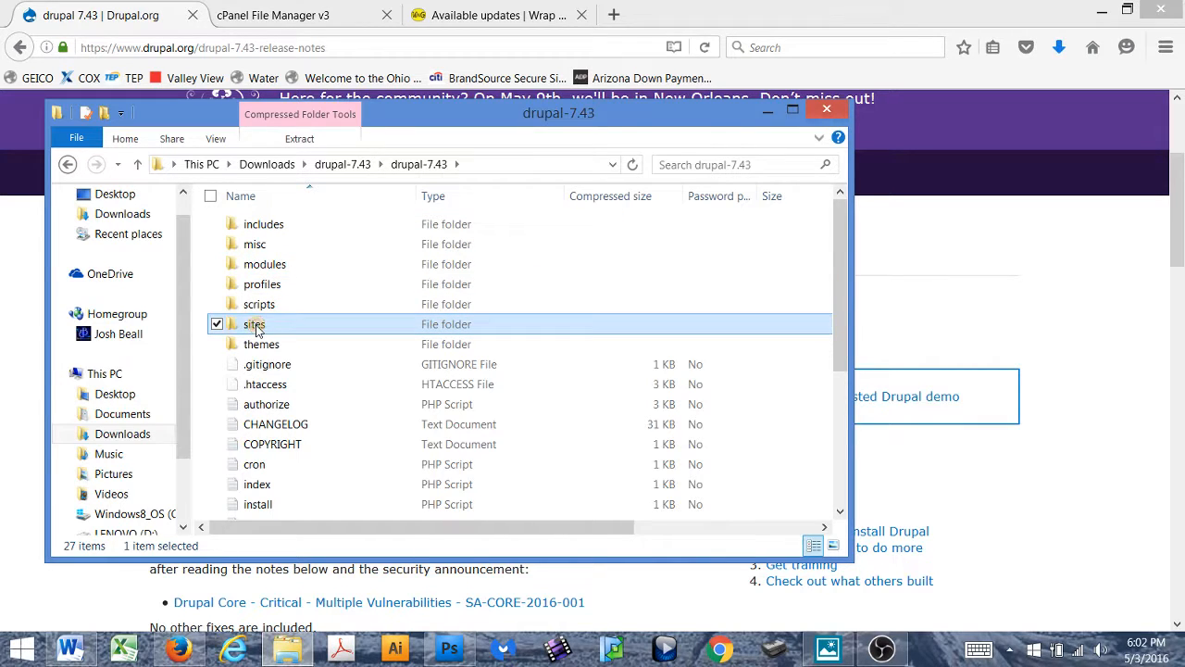
ctrl+click(256, 287)
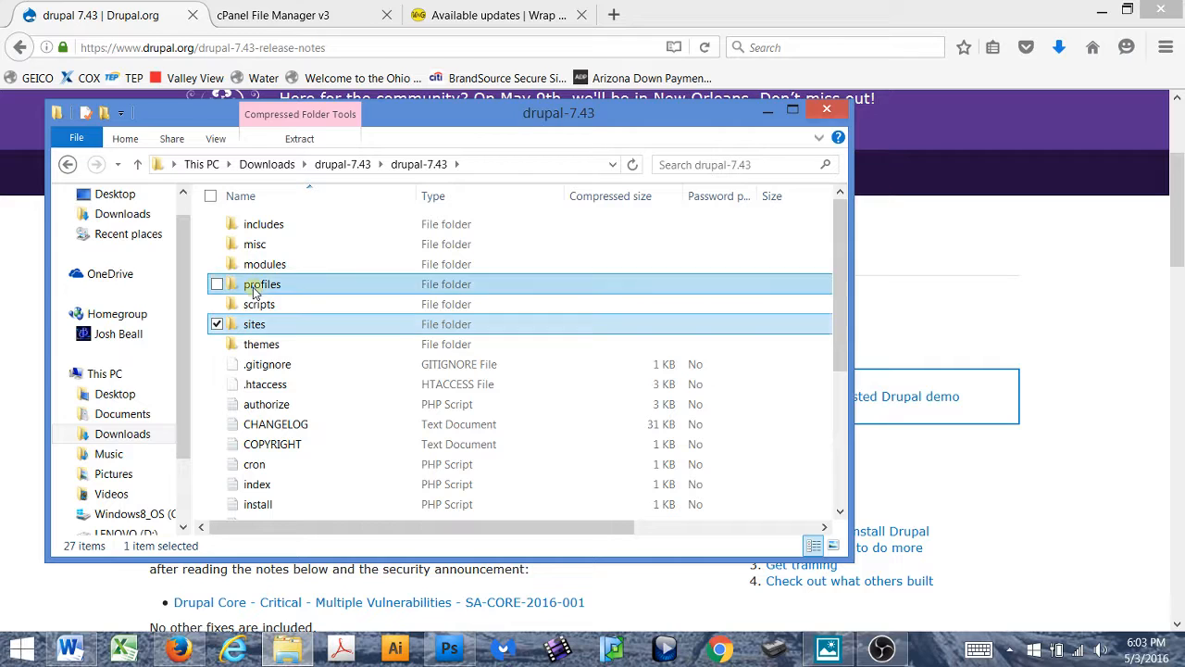
key(Delete)
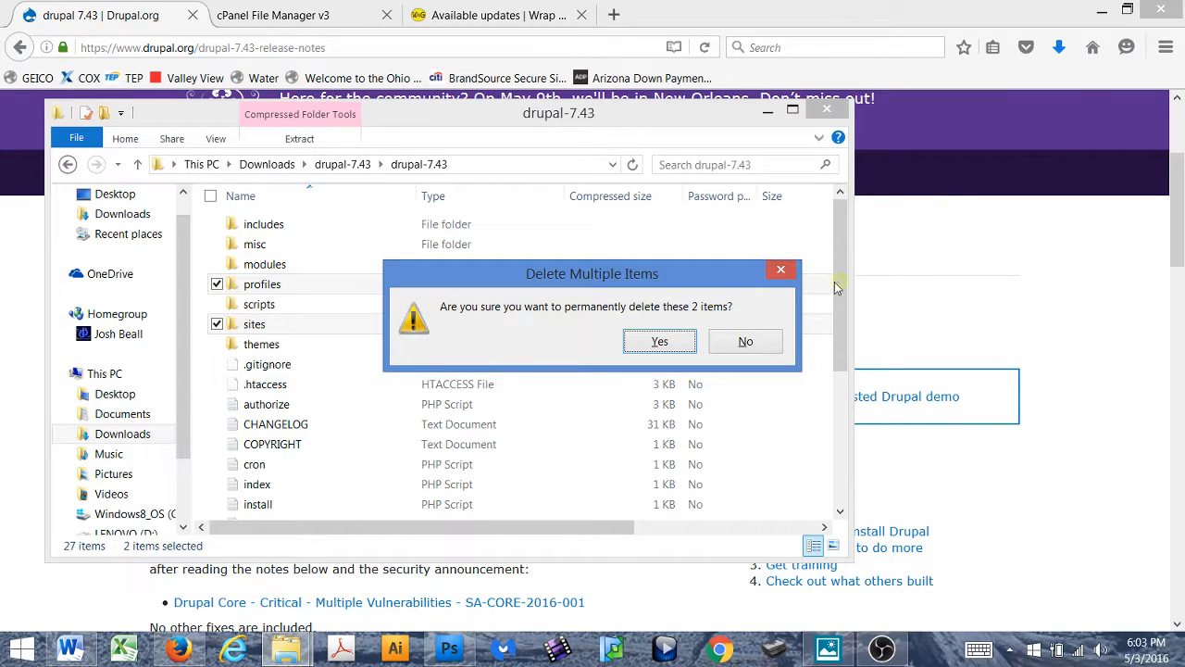
click(660, 344)
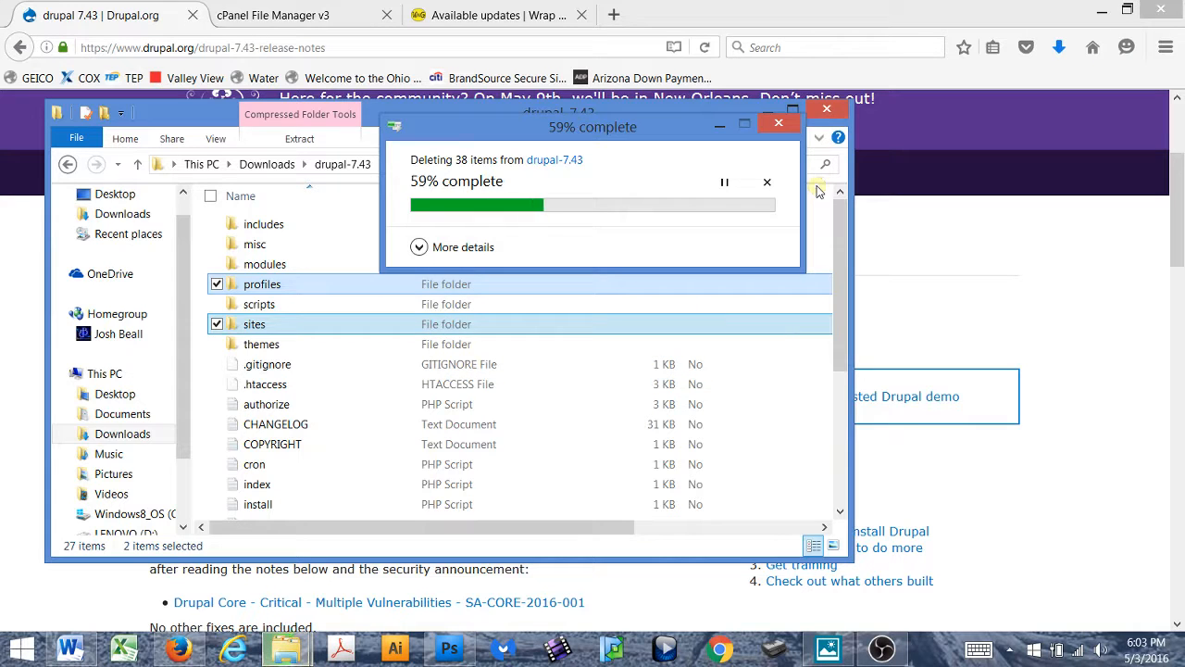
click(827, 110)
- Switch to the cPanel File Manager and select every item in public_html from the cache folder through xmm.php
click(281, 7)
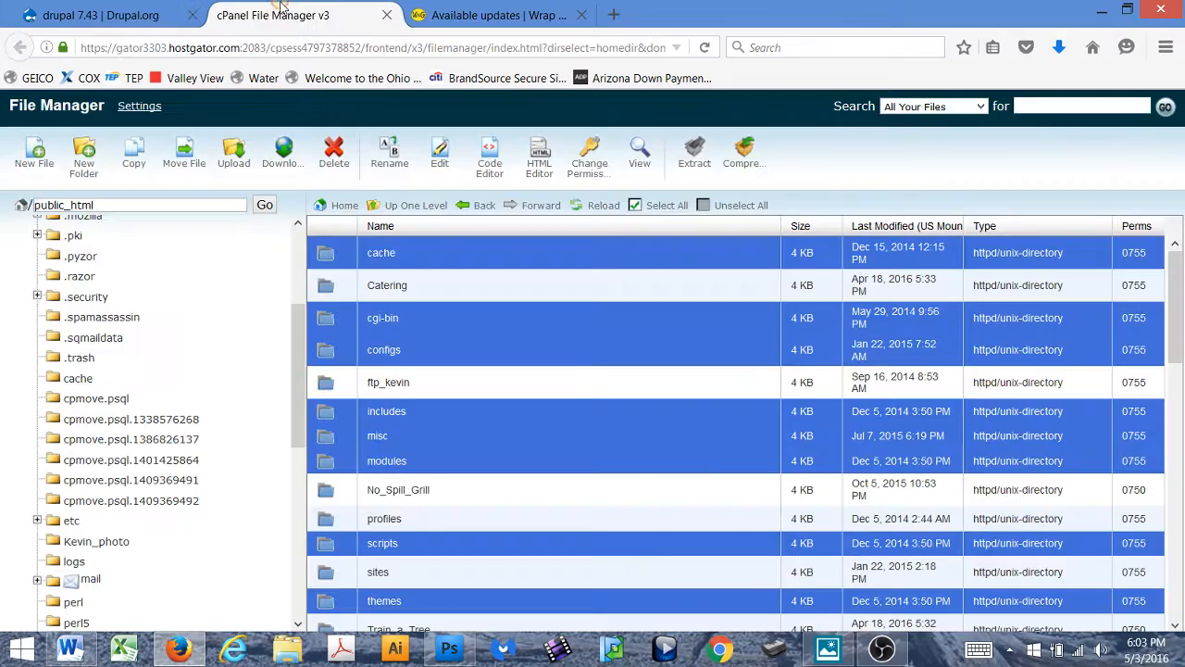
click(350, 258)
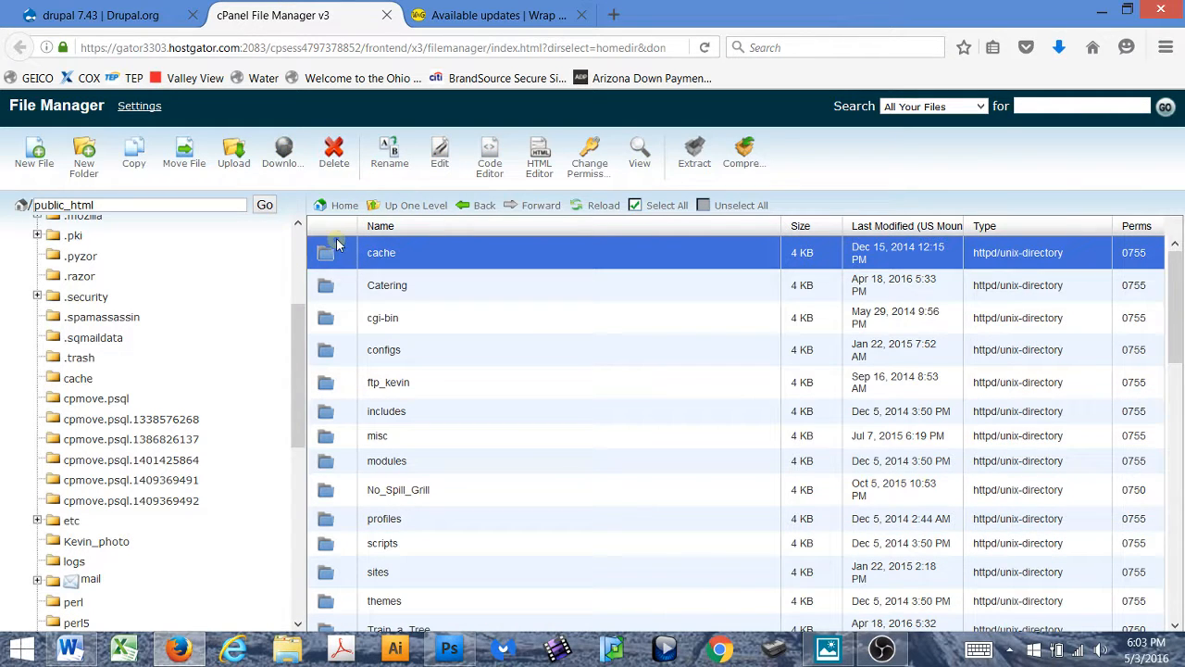
scroll(357, 435, down, 10)
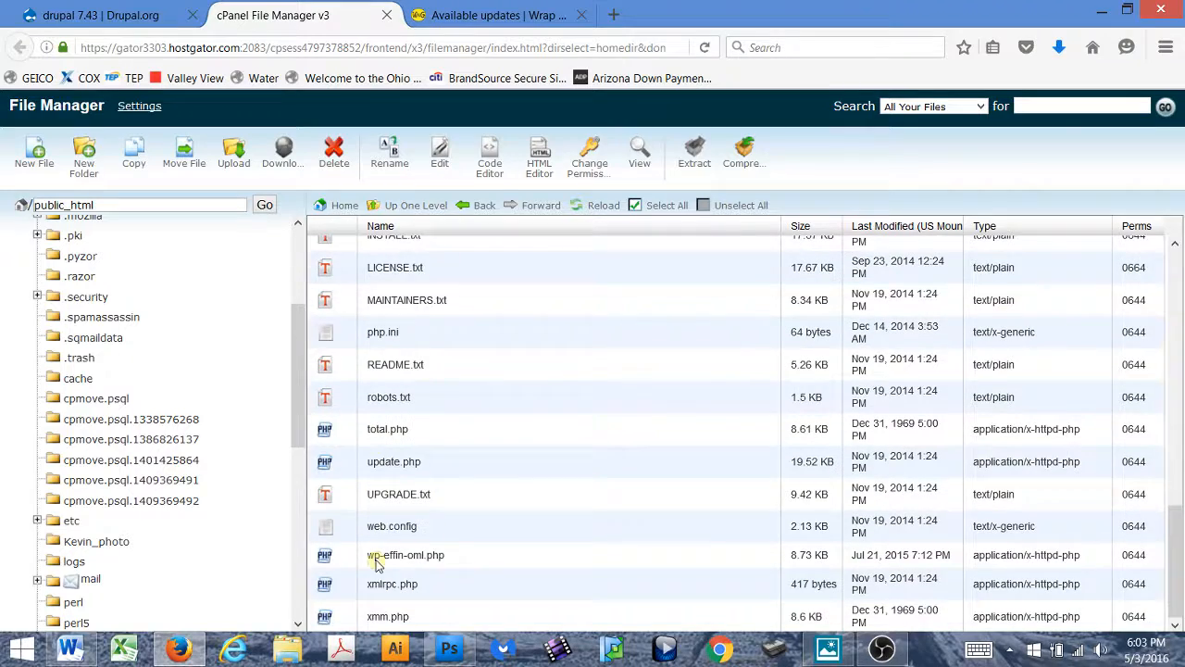
shift+click(356, 616)
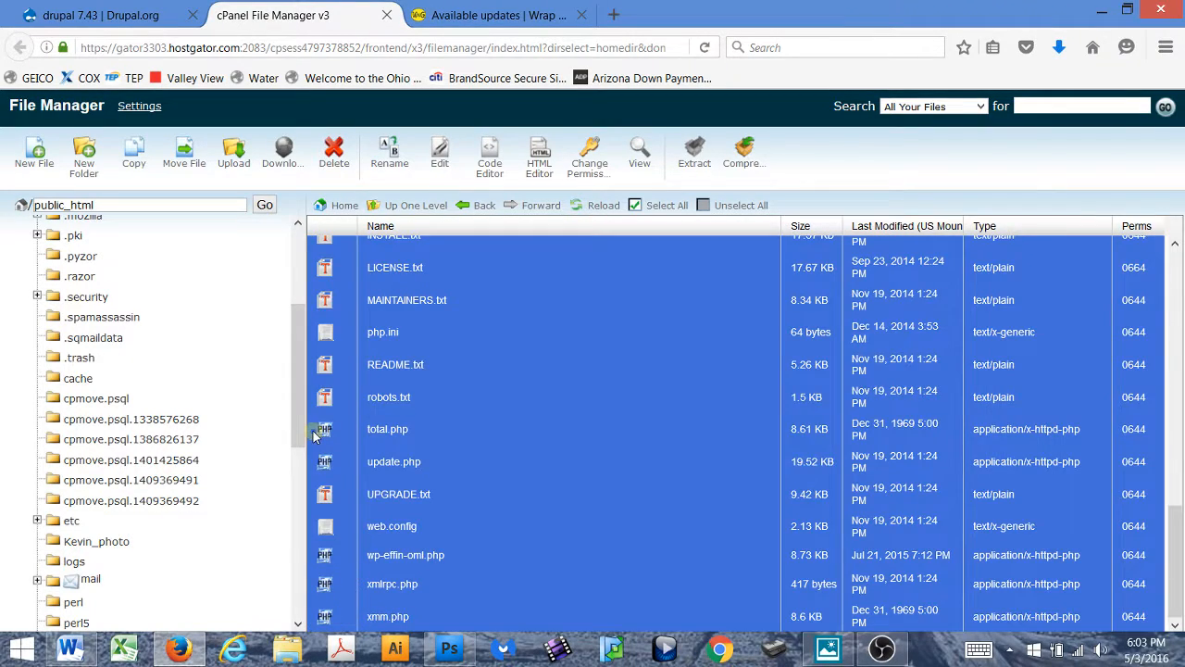
- Deselect the Train_a_Tree, sites, profiles and No_Spill_Grill folders from the public_html selection
scroll(370, 504, up, 2)
scroll(387, 491, down, 2)
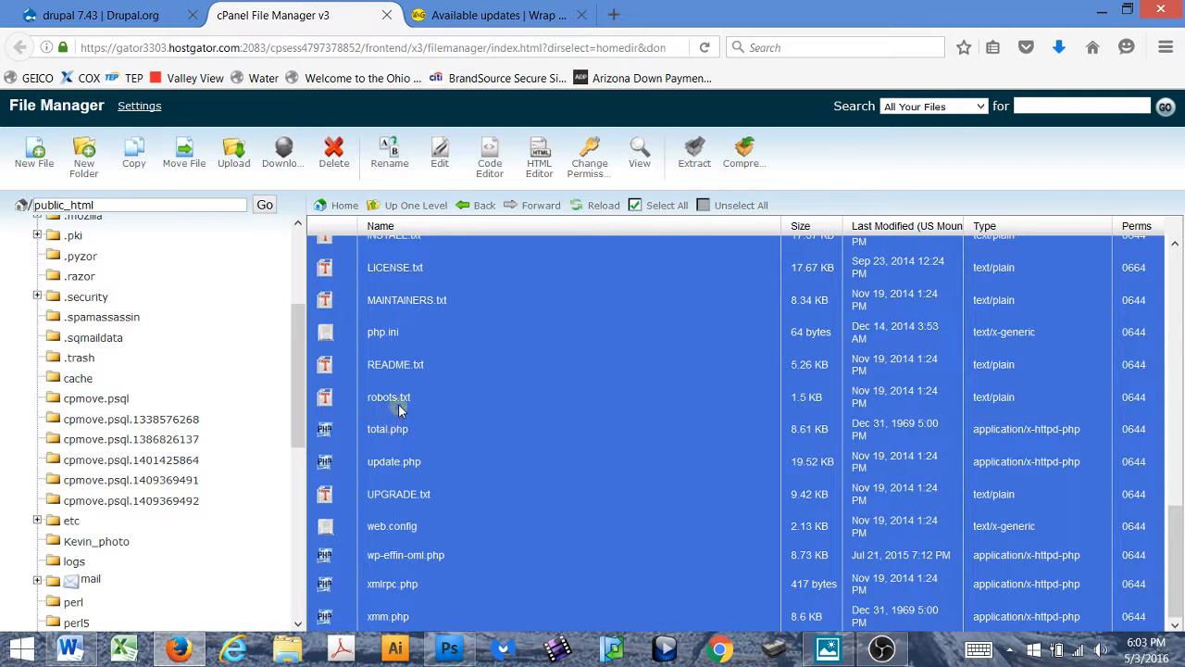
scroll(409, 384, up, 3)
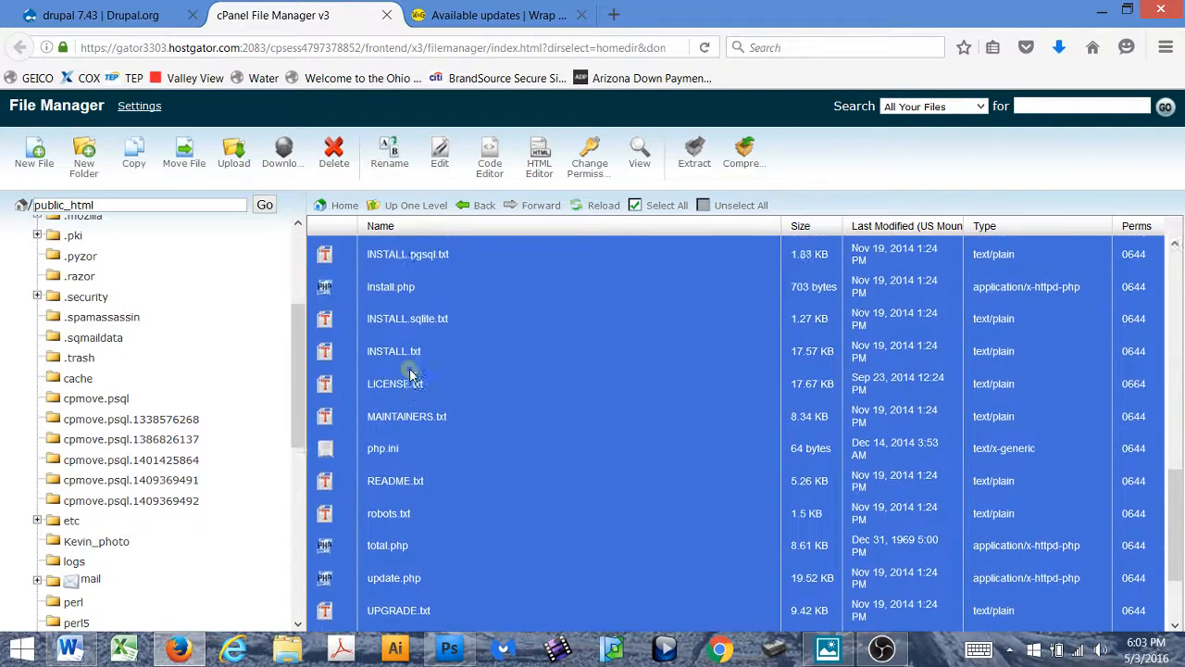
scroll(412, 374, up, 4)
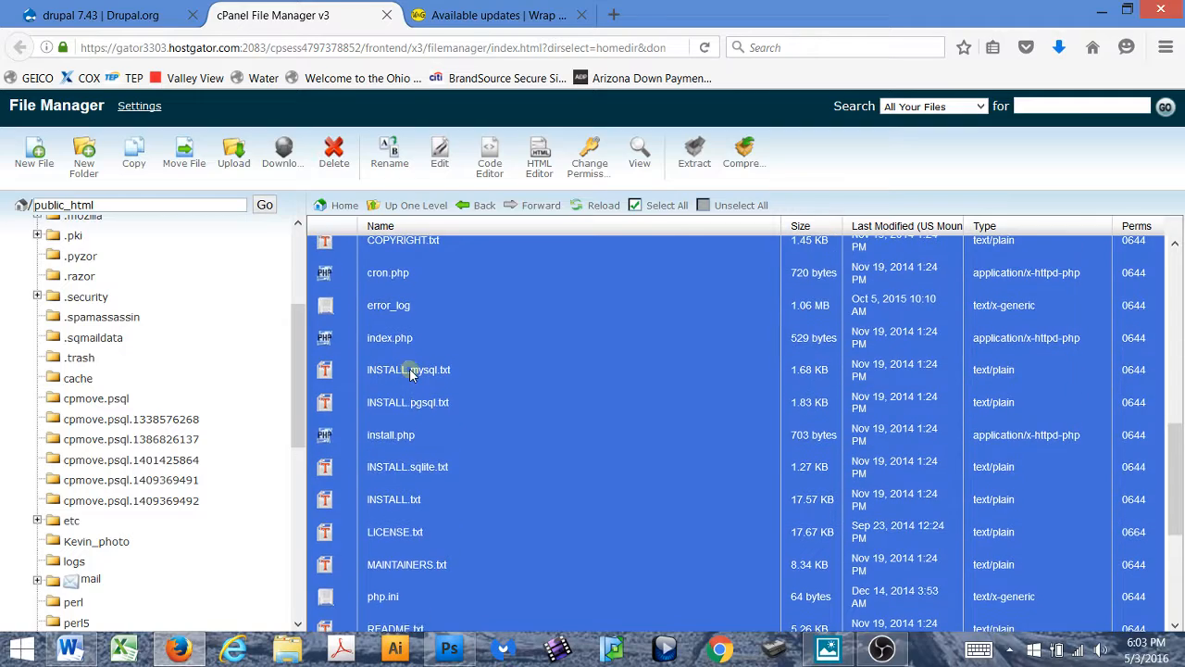
scroll(410, 375, up, 3)
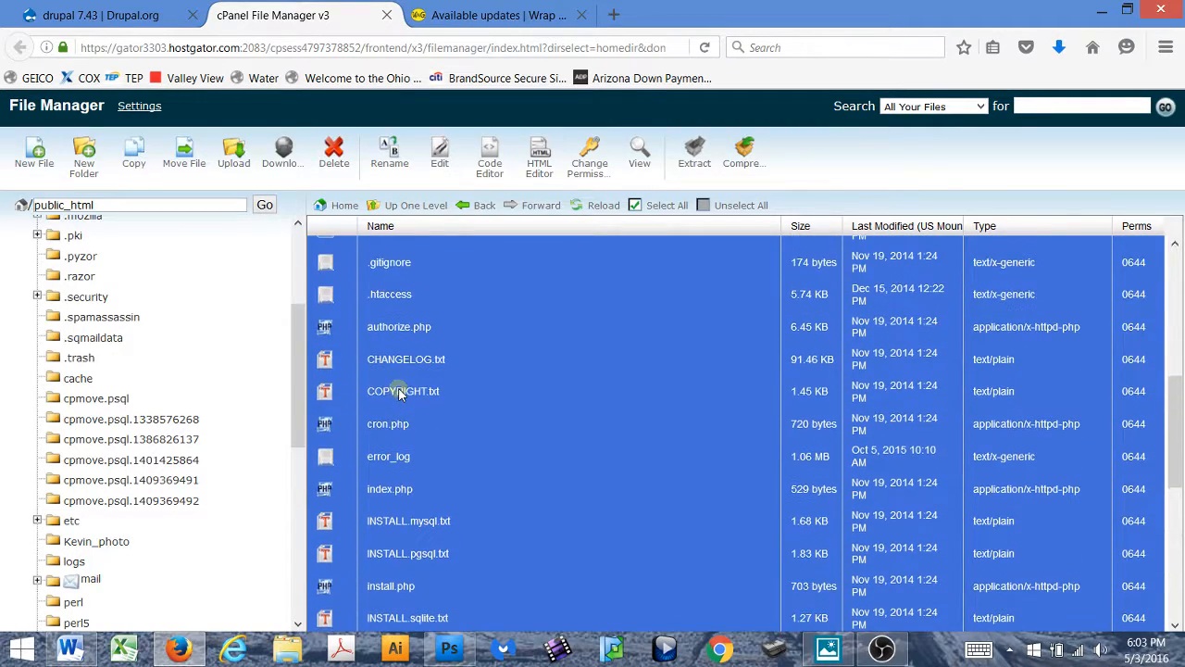
scroll(400, 394, up, 2)
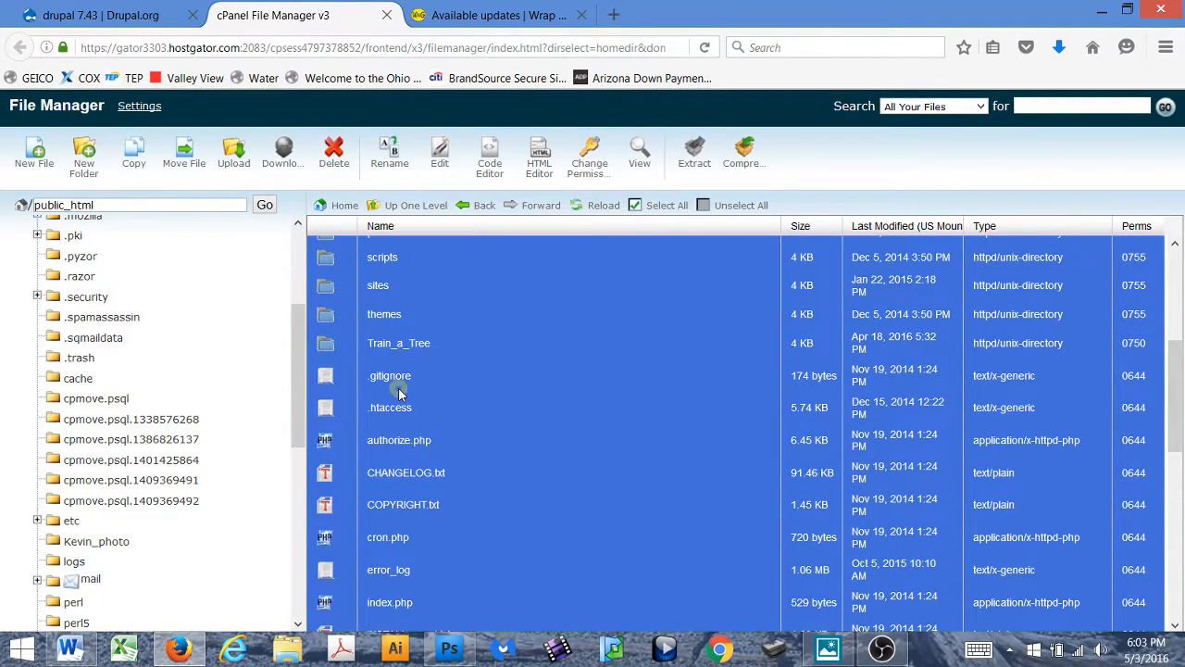
ctrl+click(326, 346)
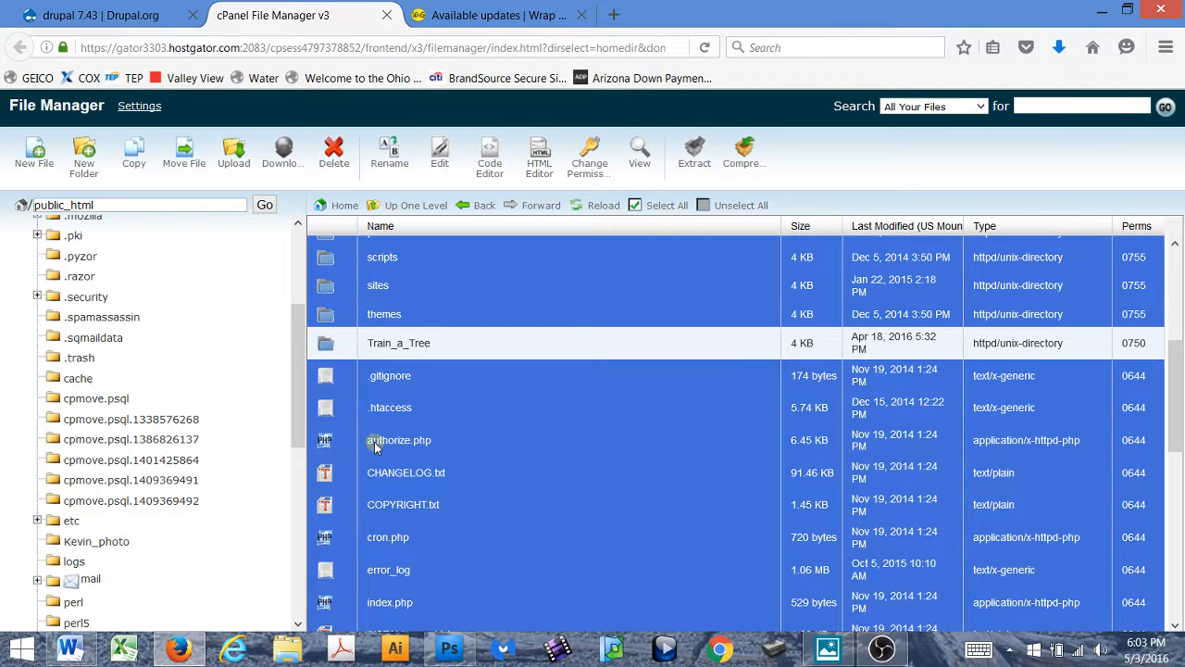
scroll(375, 446, up, 1)
scroll(375, 446, up, 2)
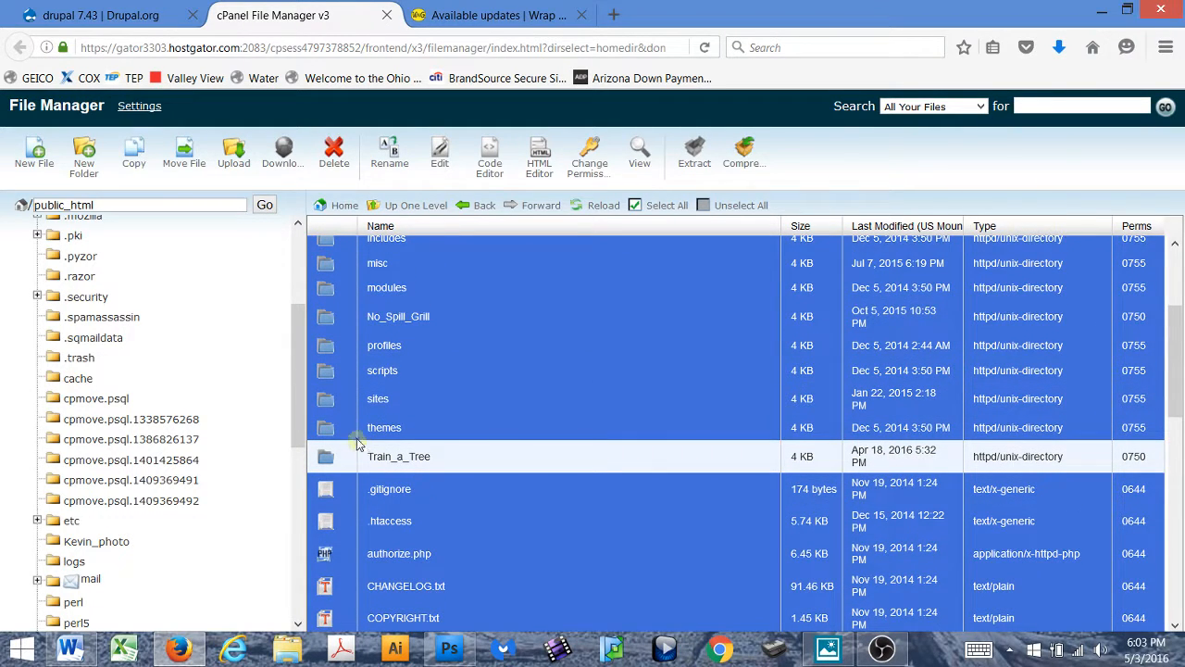
ctrl+click(335, 400)
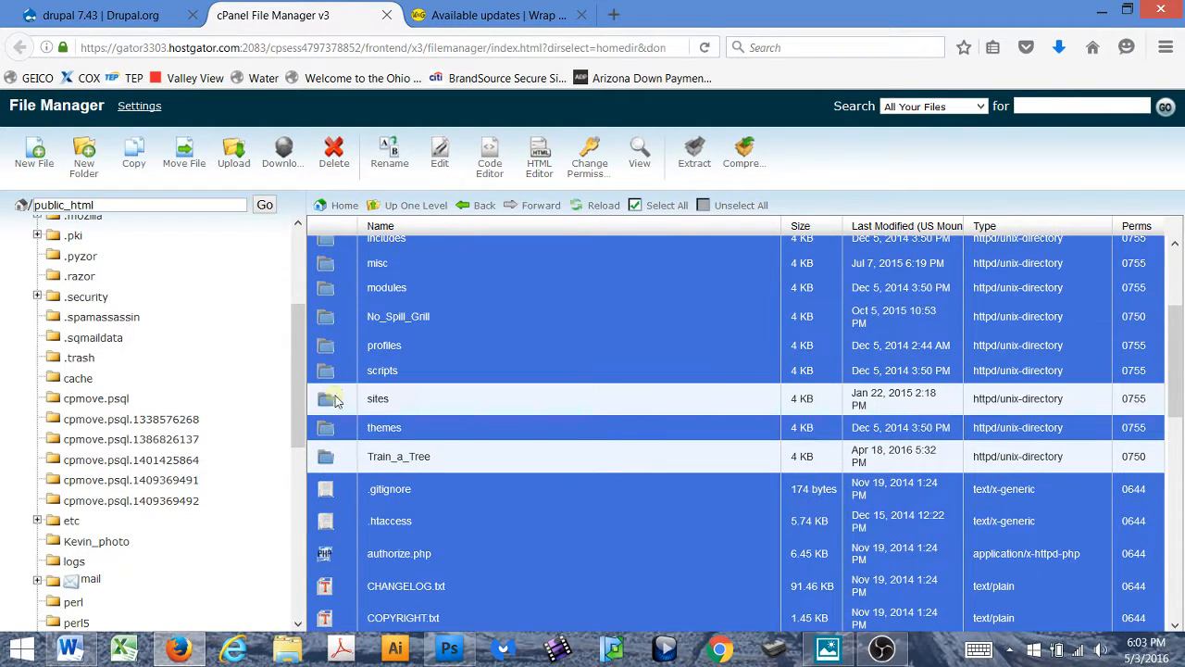
ctrl+click(335, 346)
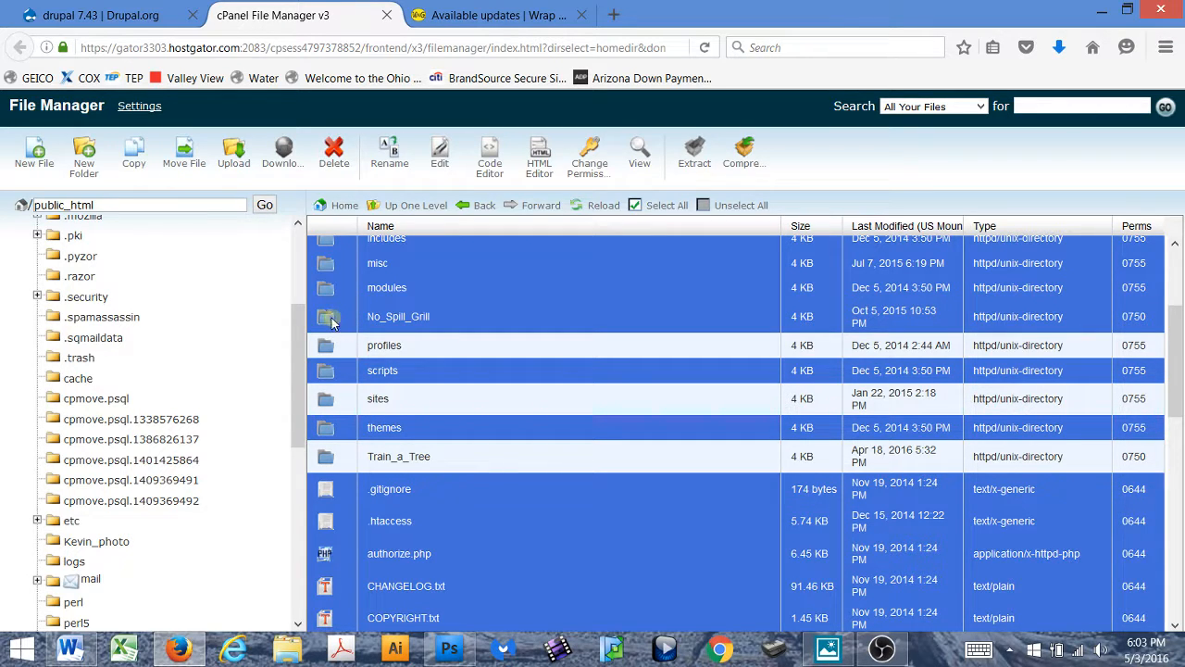
ctrl+click(331, 317)
- Also exclude the personal FTP folder and the Catering folder from the public_html selection
scroll(335, 370, up, 3)
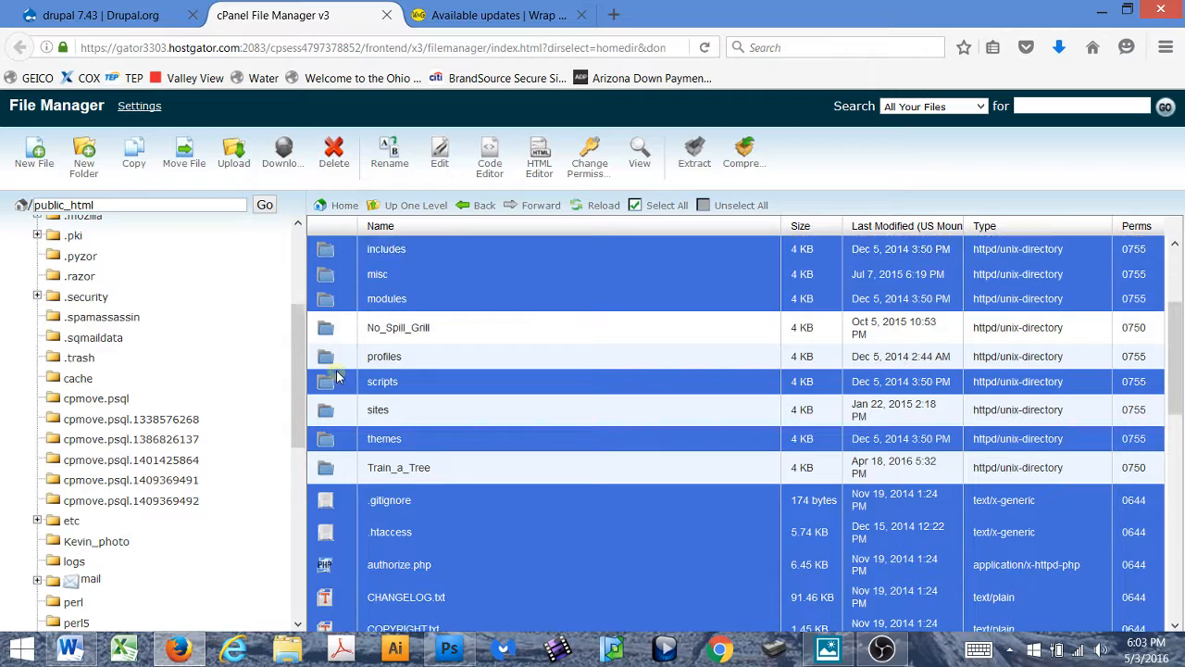
scroll(333, 380, up, 1)
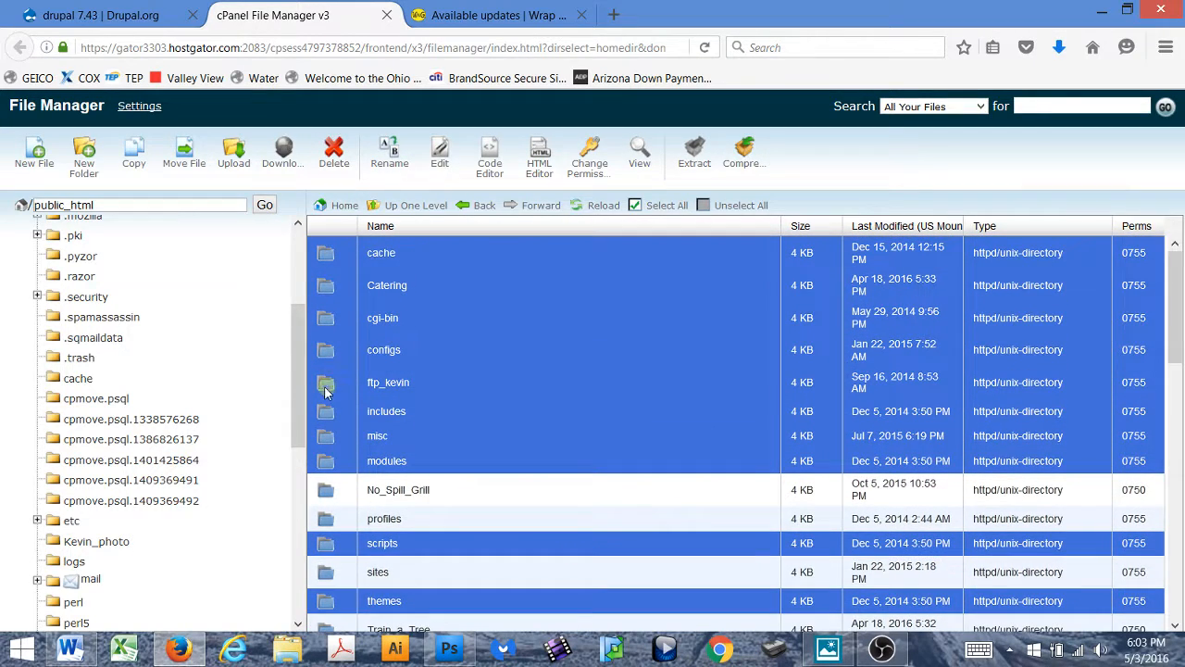
ctrl+click(324, 391)
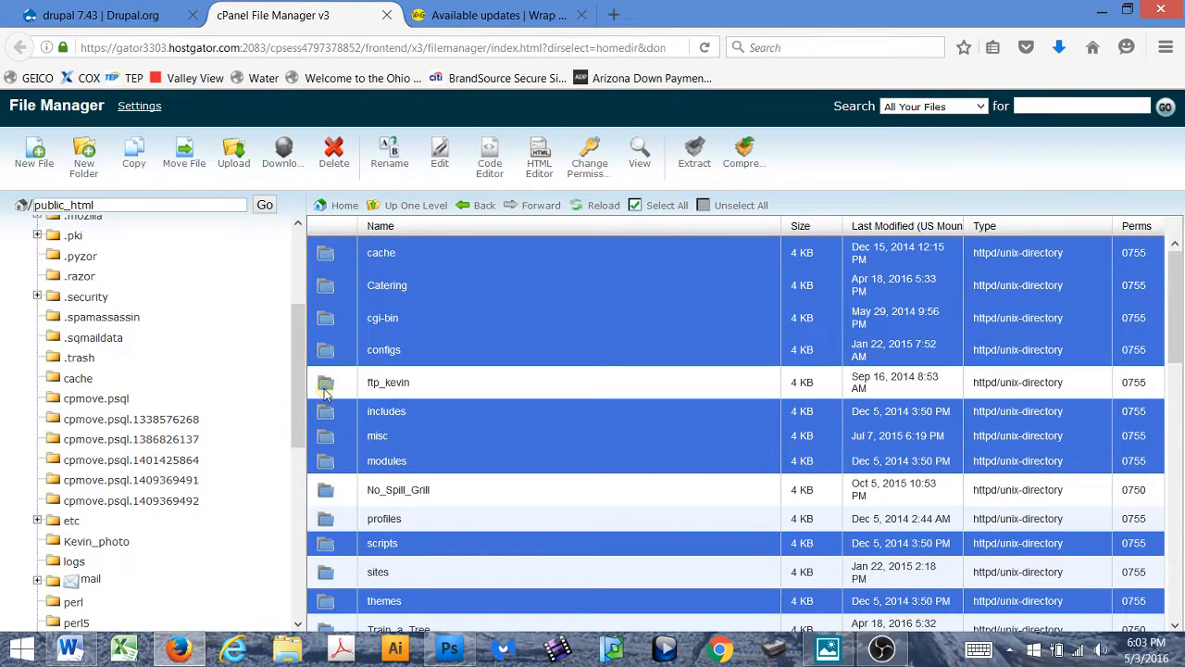
ctrl+click(335, 290)
ctrl+click(335, 290)
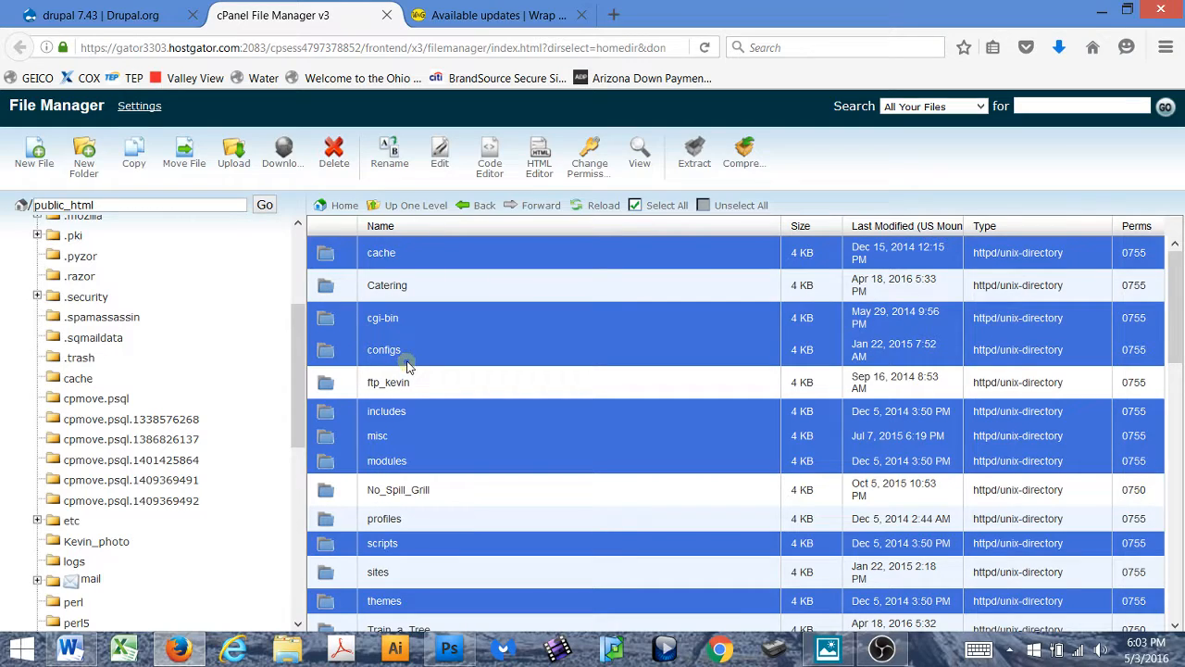
- Review the remaining selection and delete the selected old Drupal core files and folders from public_html
scroll(403, 400, down, 5)
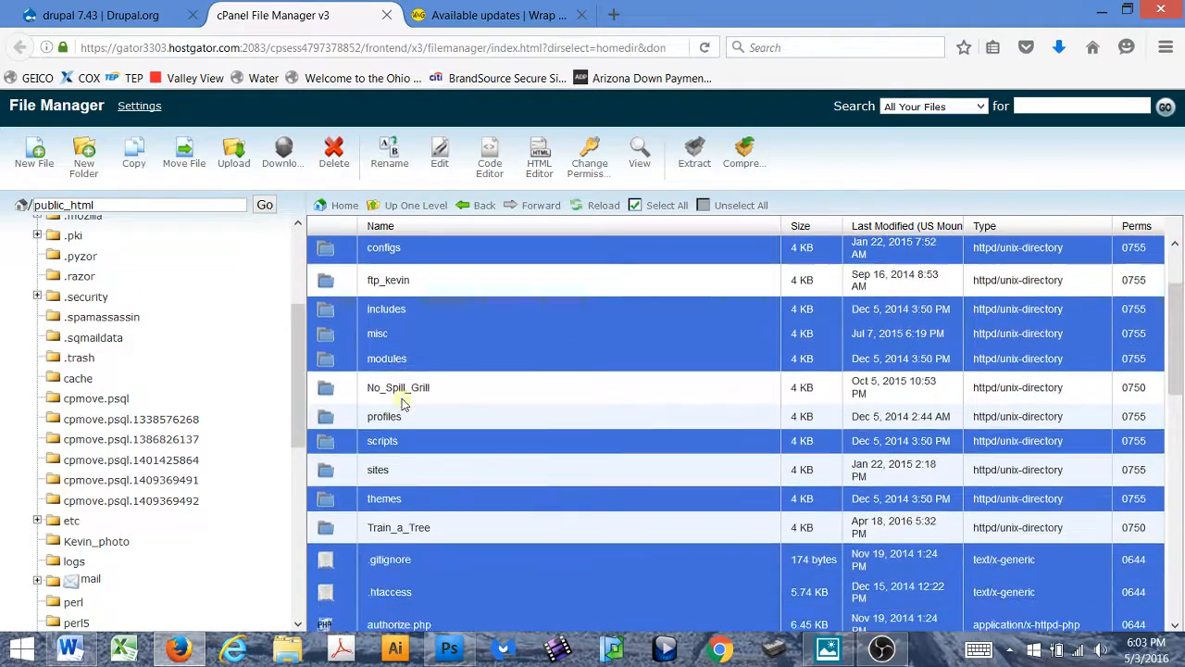
scroll(403, 400, down, 13)
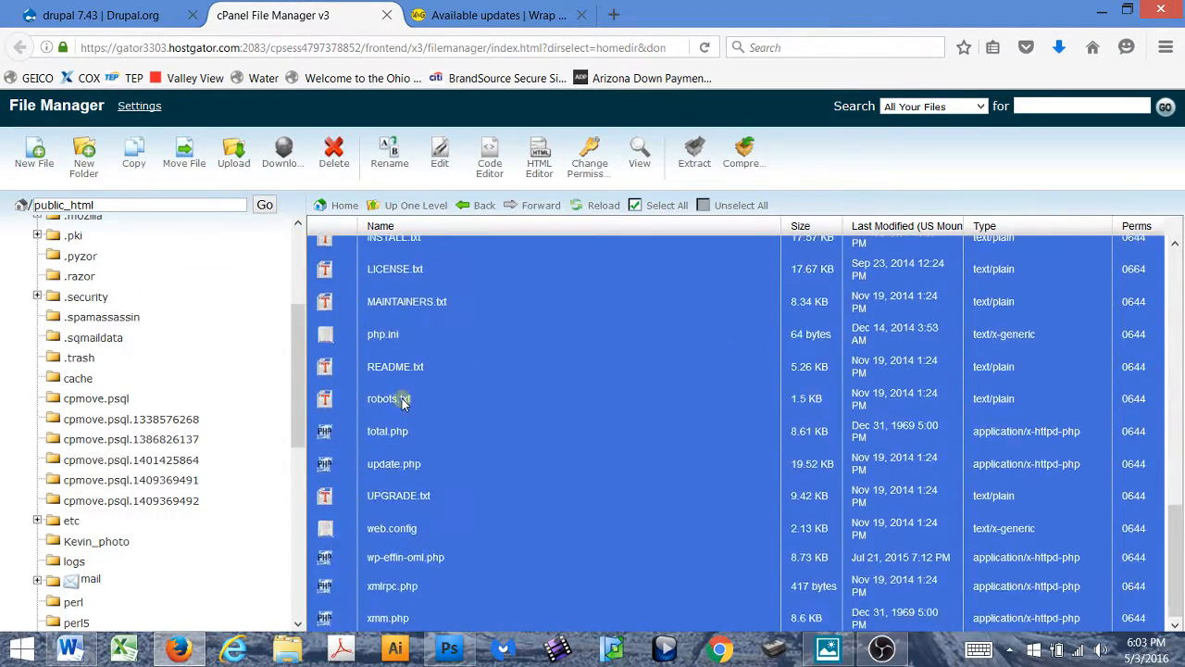
scroll(403, 400, up, 3)
scroll(403, 400, up, 15)
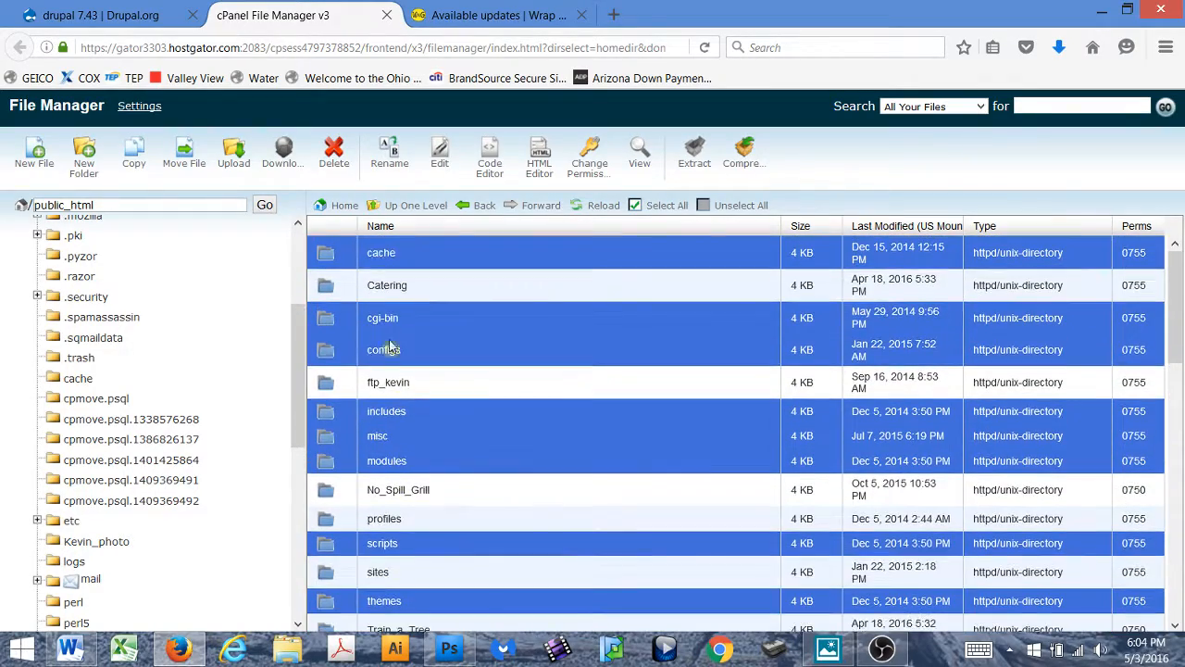
click(335, 153)
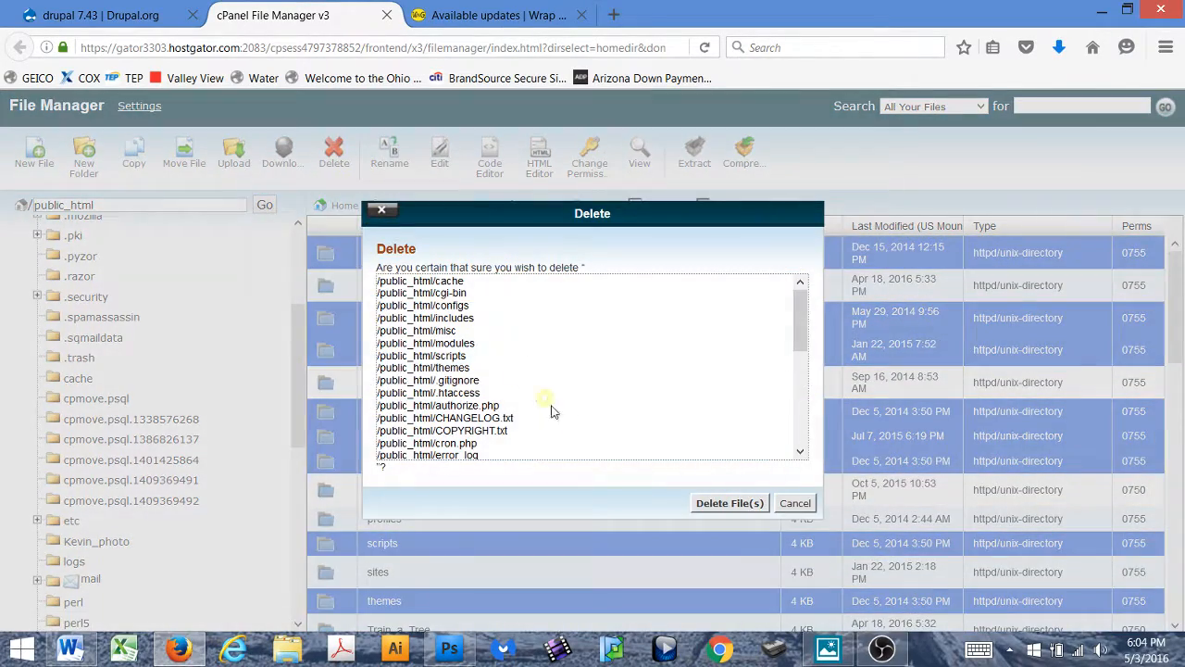
click(763, 502)
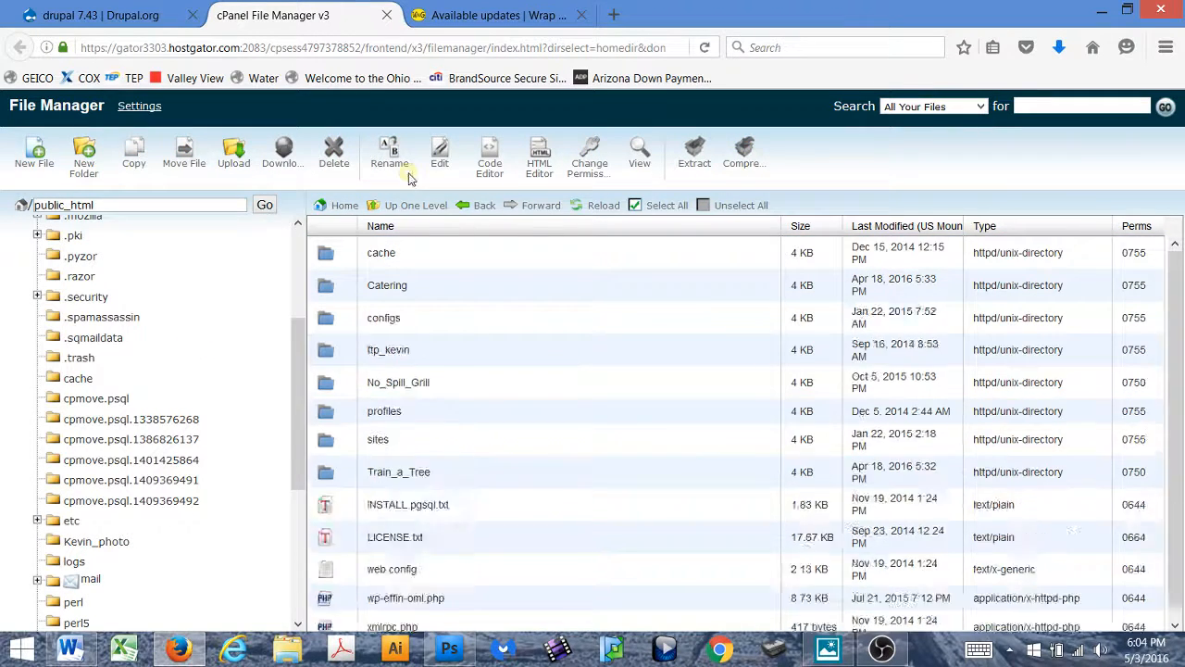
- Upload drupal-7.43.zip from the Downloads folder to public_html and reload the file list
click(233, 158)
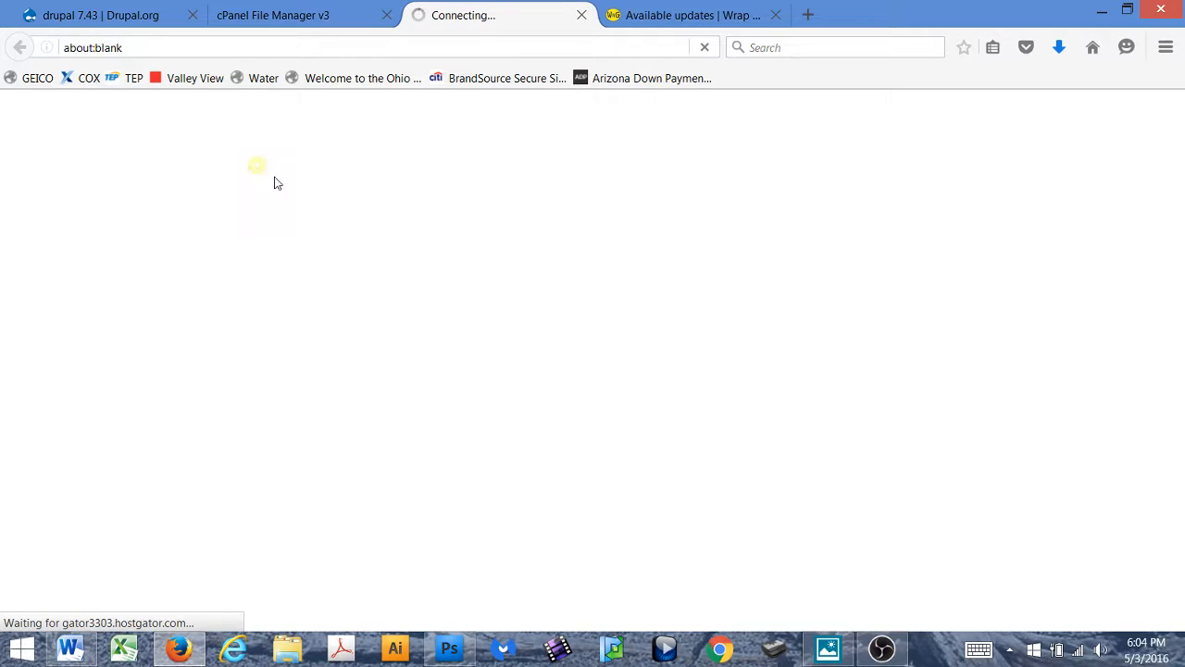
click(46, 193)
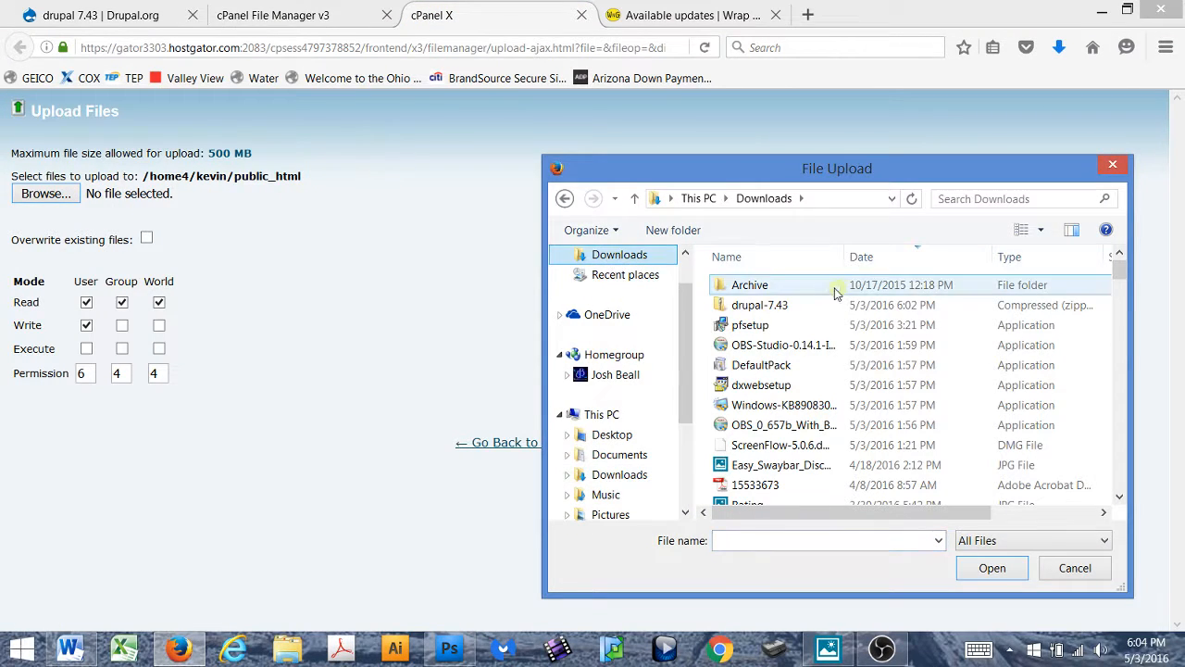
double_click(782, 306)
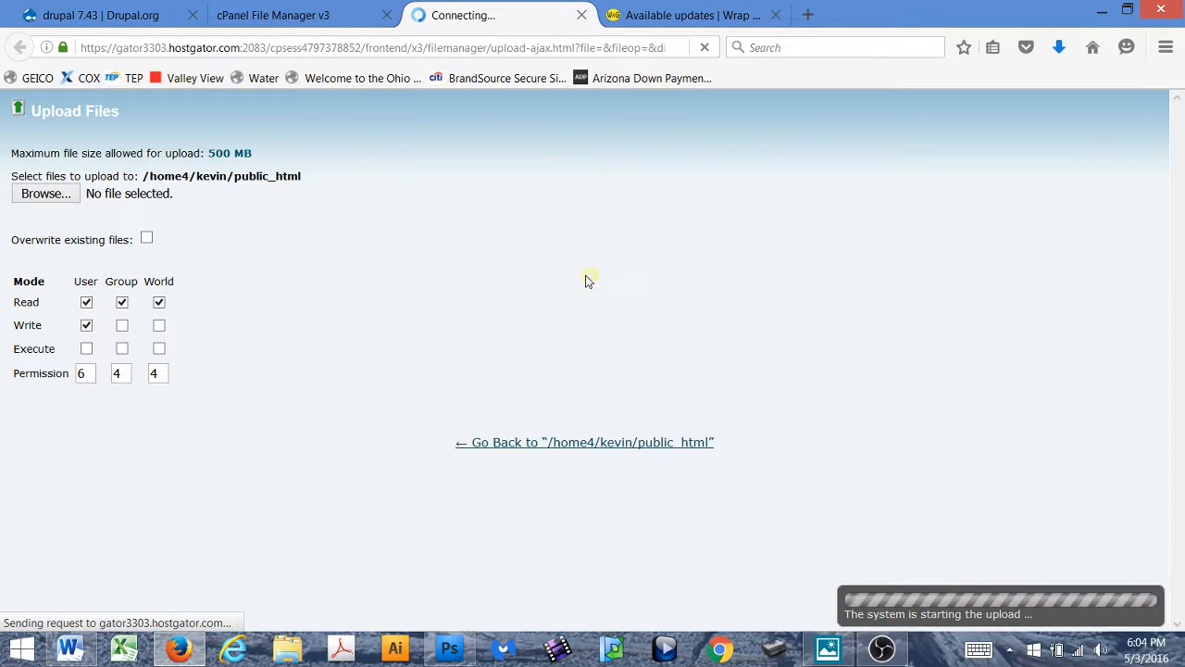
click(582, 16)
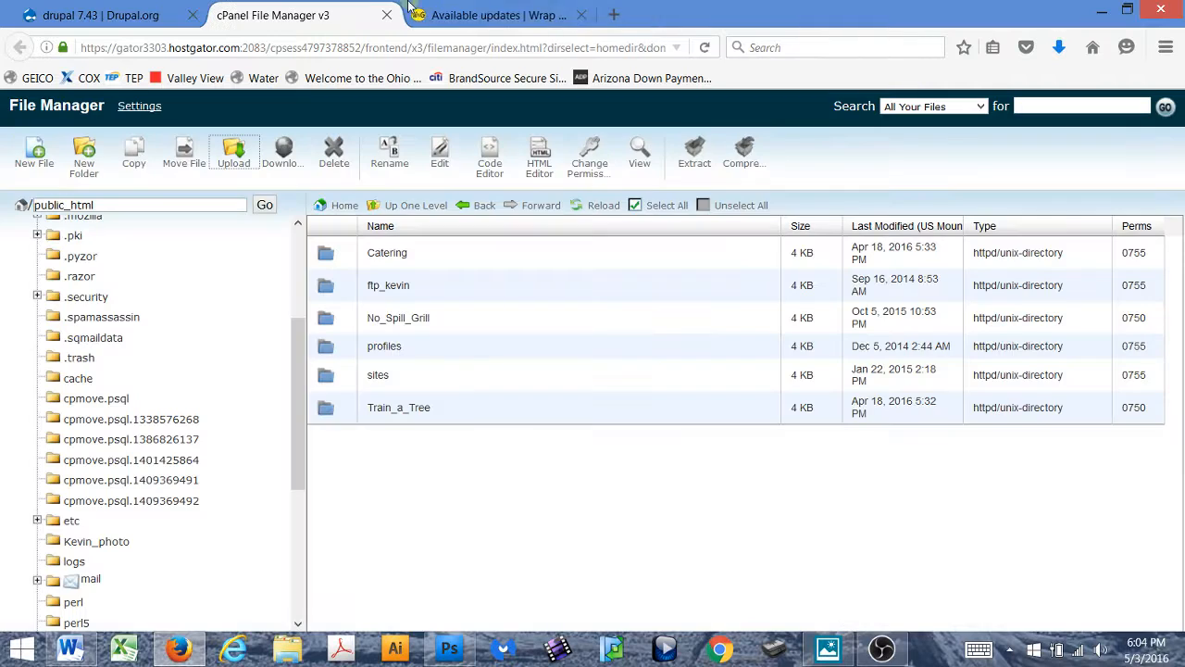
click(586, 212)
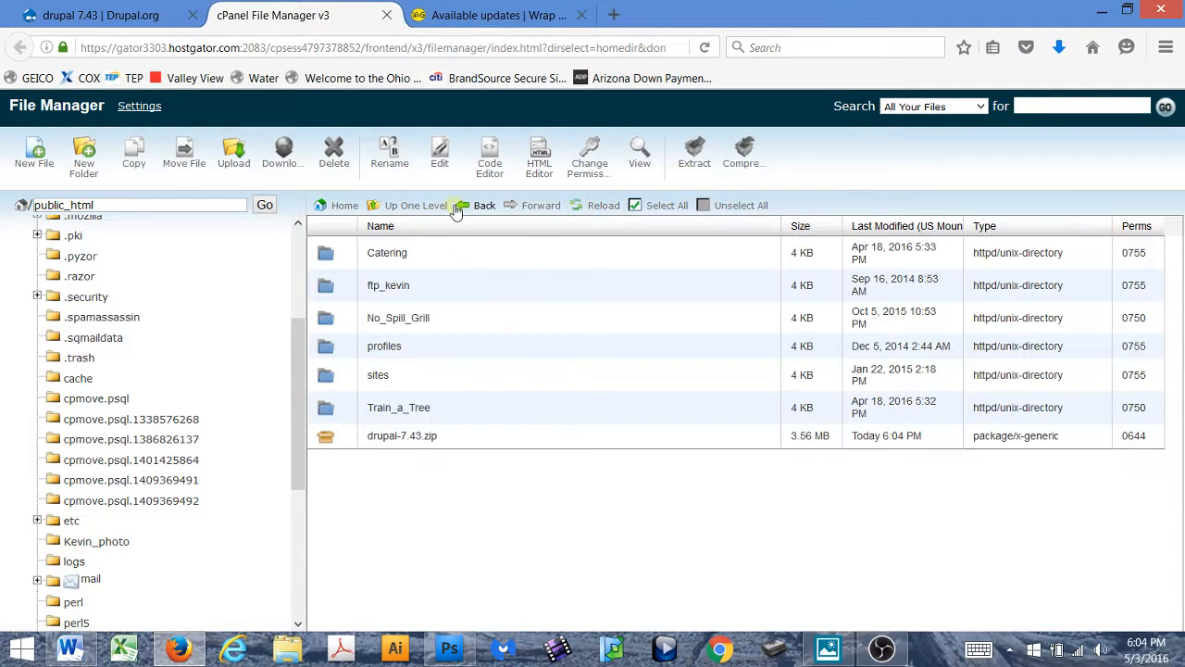
- Extract the uploaded drupal-7.43.zip into /public_html and dismiss the extraction results
click(348, 434)
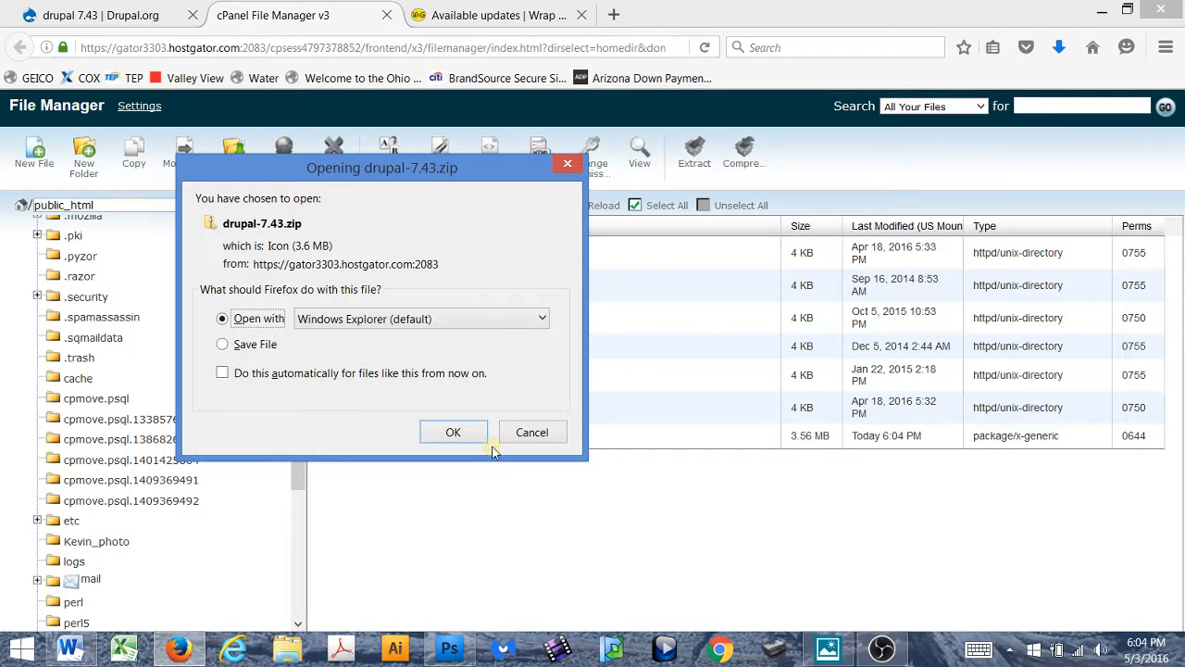
click(524, 434)
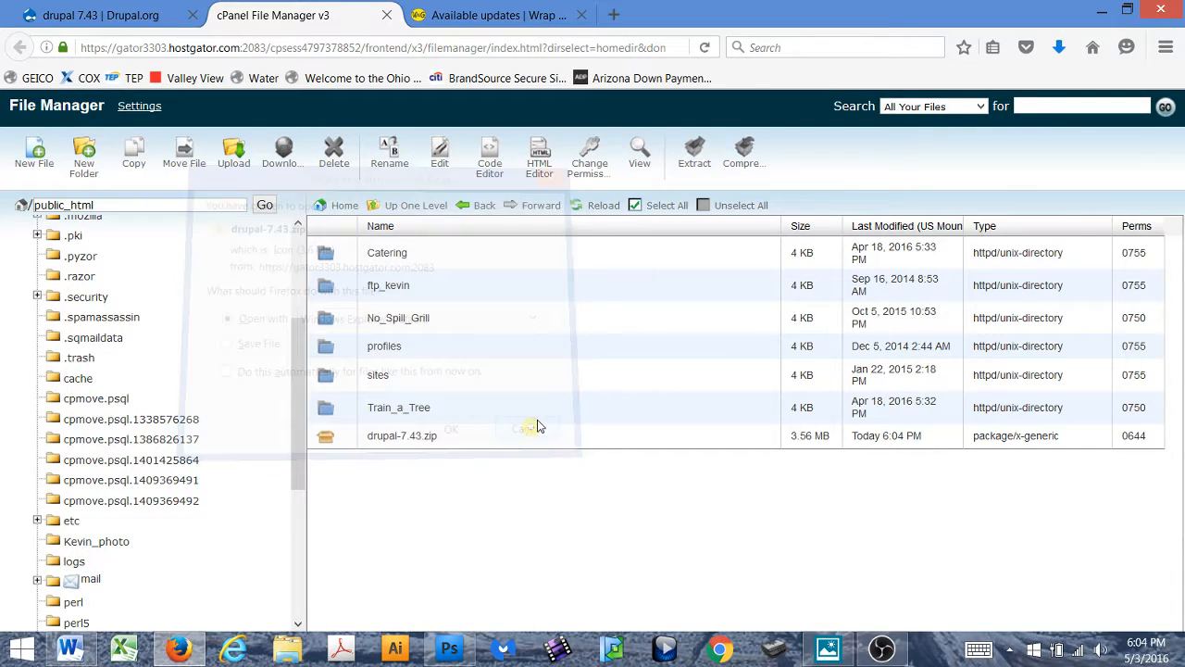
click(421, 437)
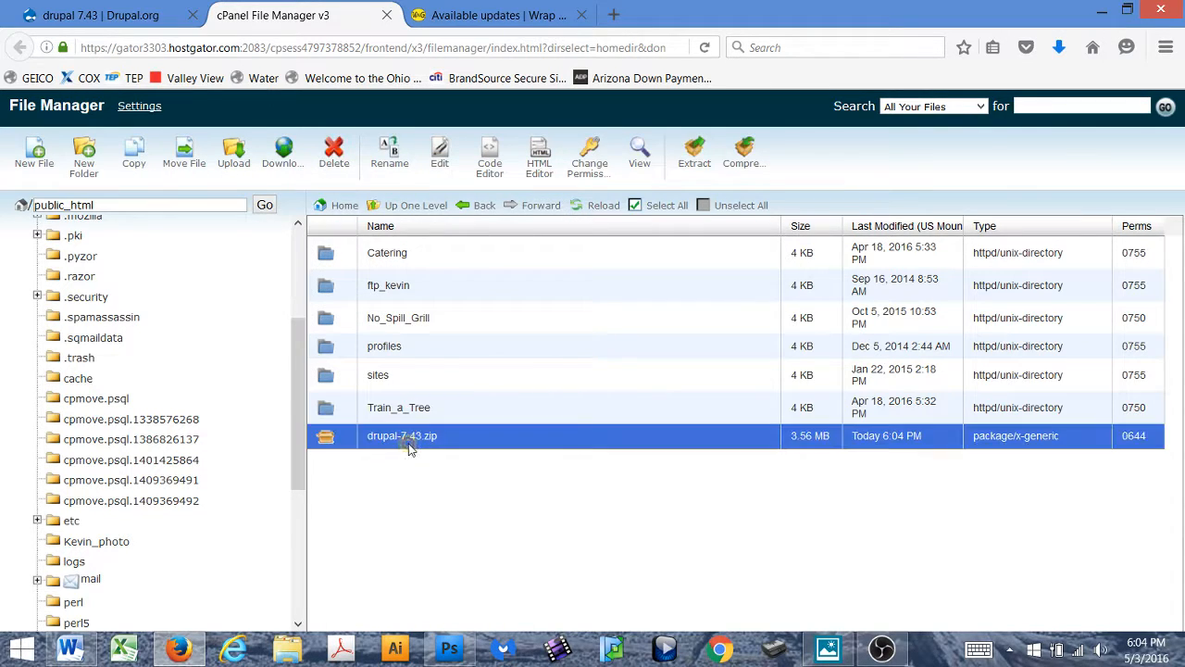
click(691, 163)
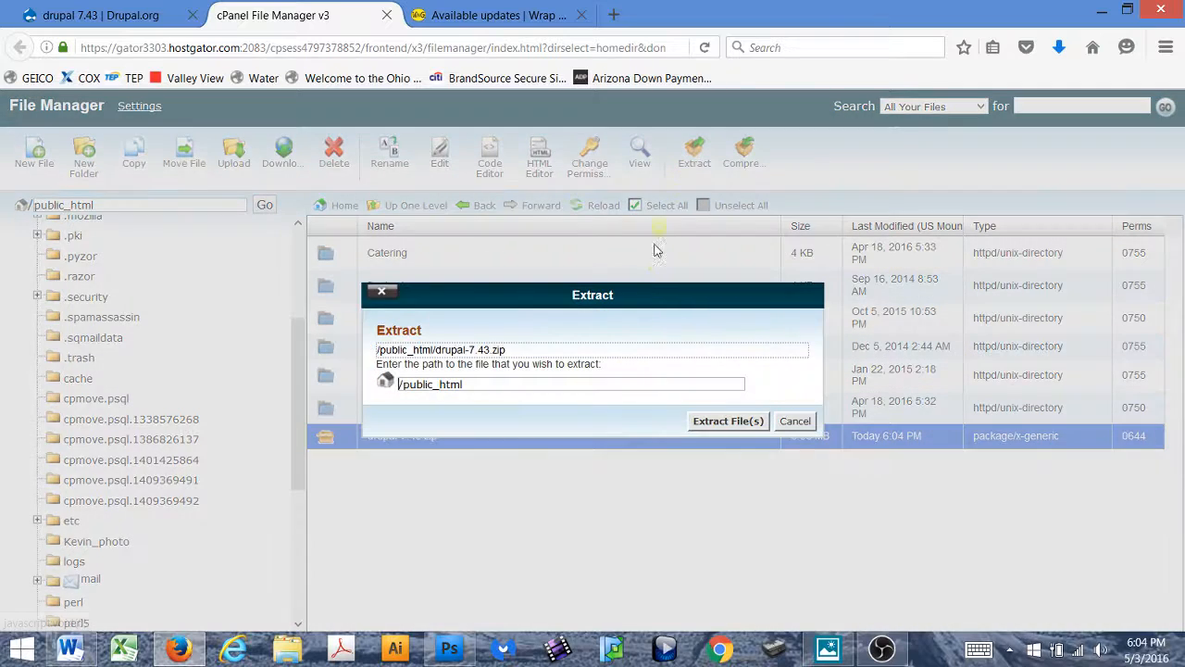
click(728, 421)
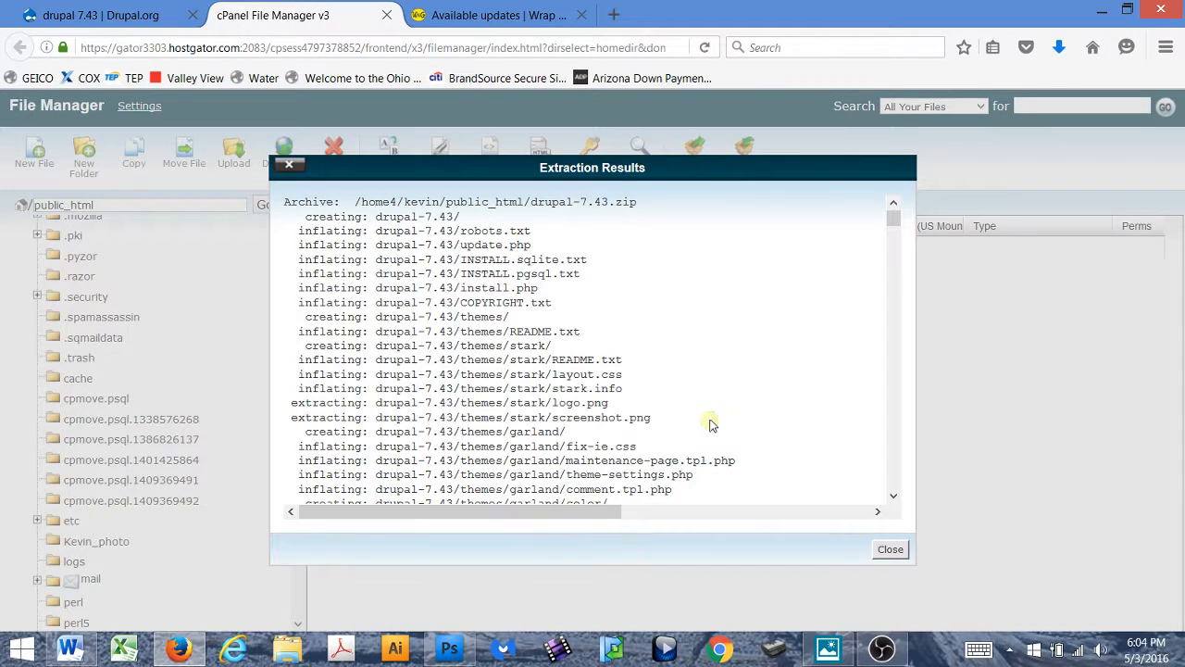
click(887, 556)
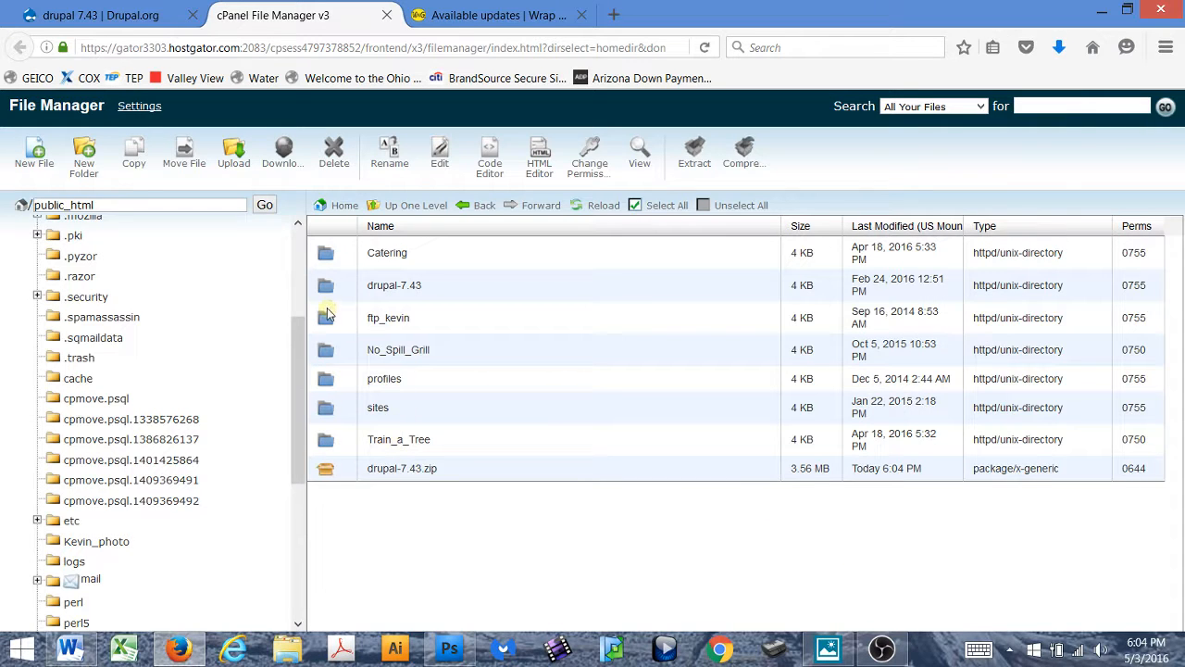
- Delete the drupal-7.43.zip archive from public_html, keeping the extracted drupal-7.43 folder
click(331, 297)
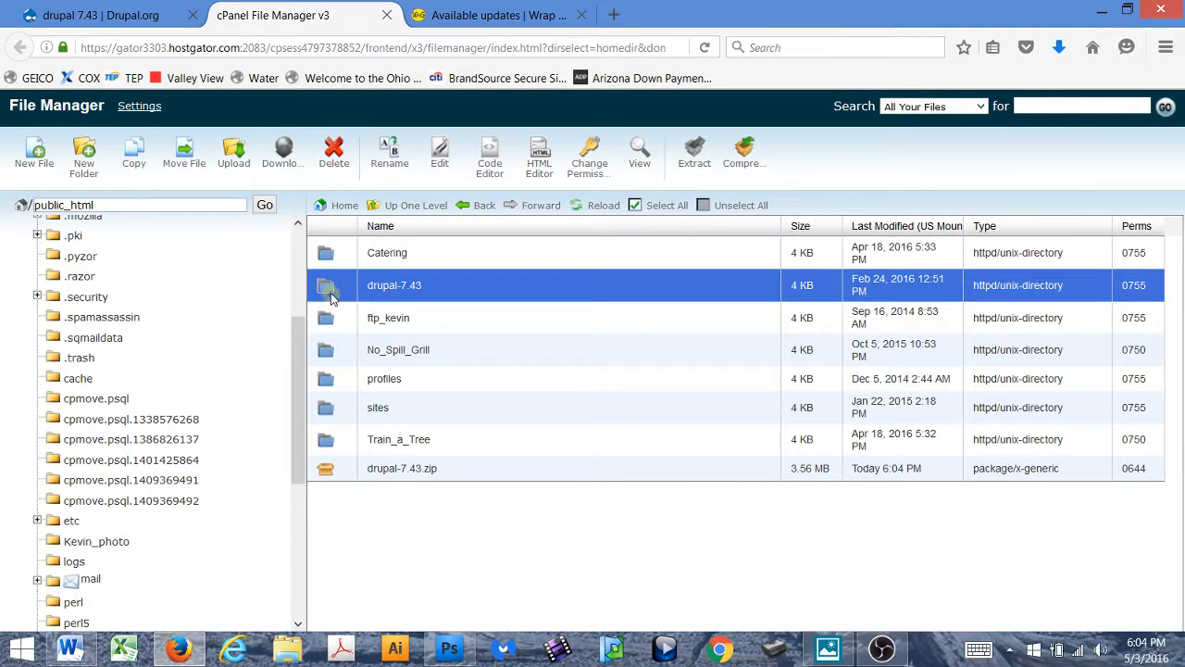
click(333, 470)
click(333, 150)
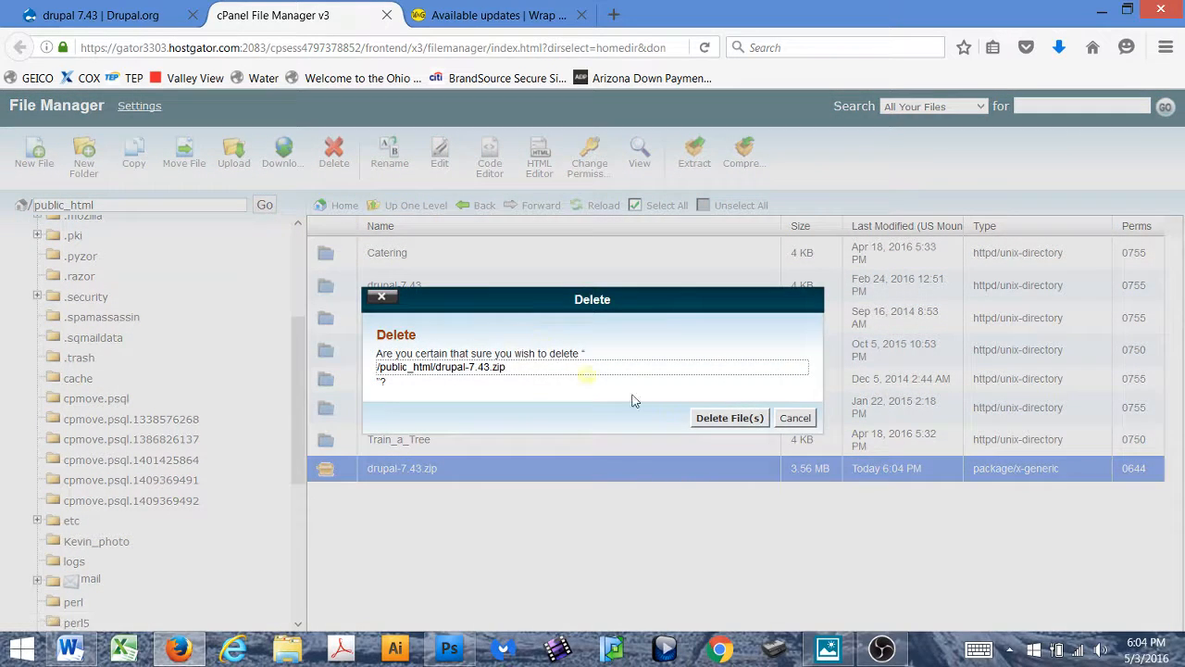
click(701, 421)
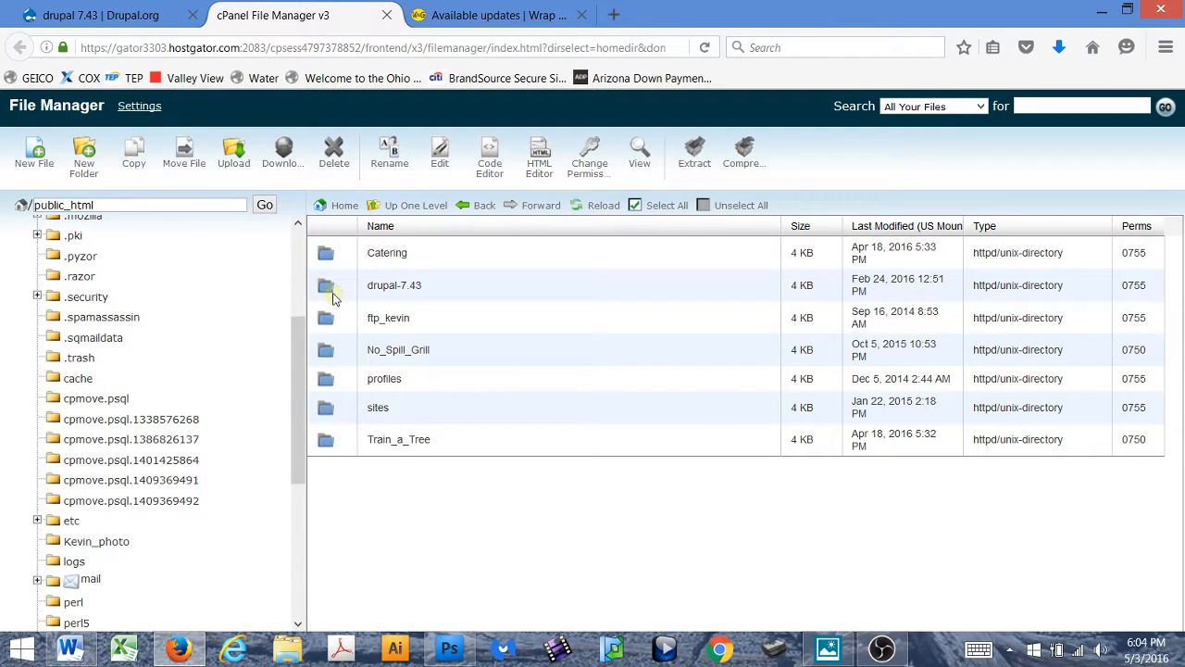
- Open the drupal-7.43 folder and select all of its contents, from the includes folder through xmlrpc.php
double_click(333, 296)
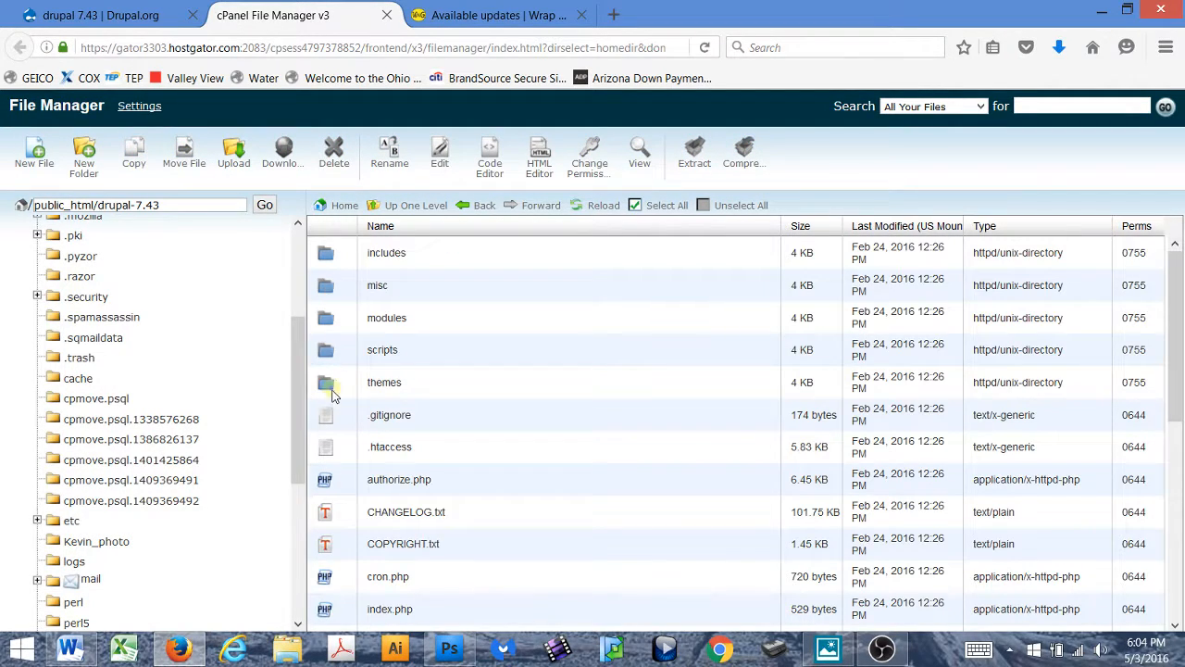
click(341, 258)
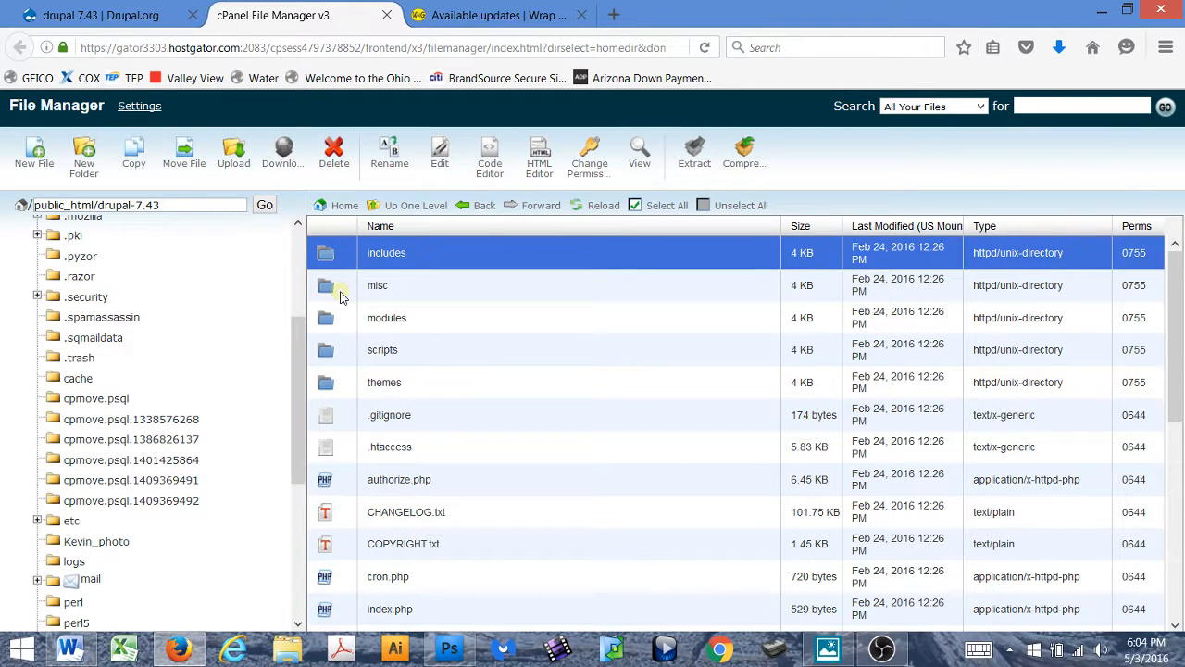
scroll(353, 371, down, 5)
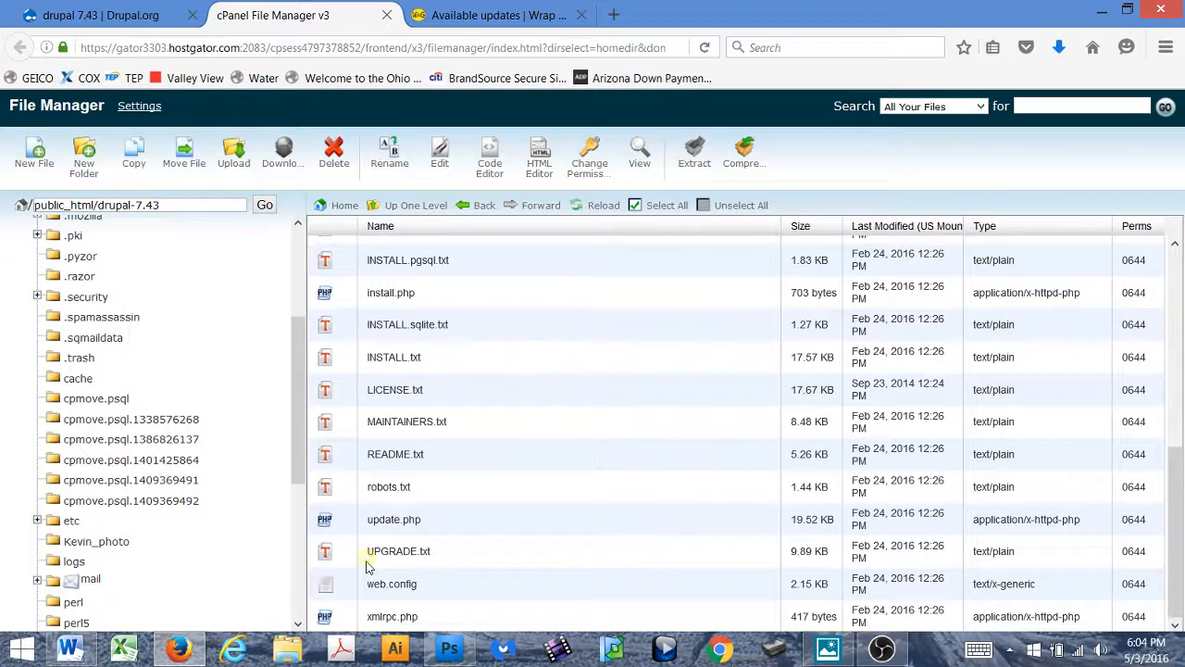
shift+click(356, 618)
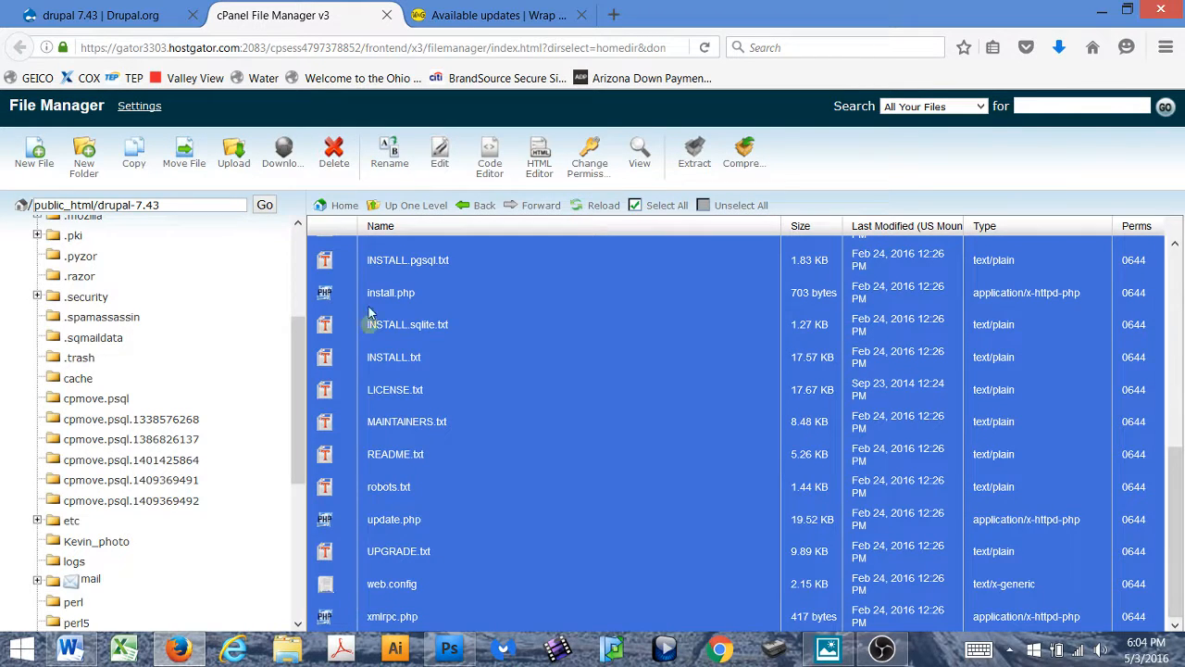
scroll(379, 370, up, 5)
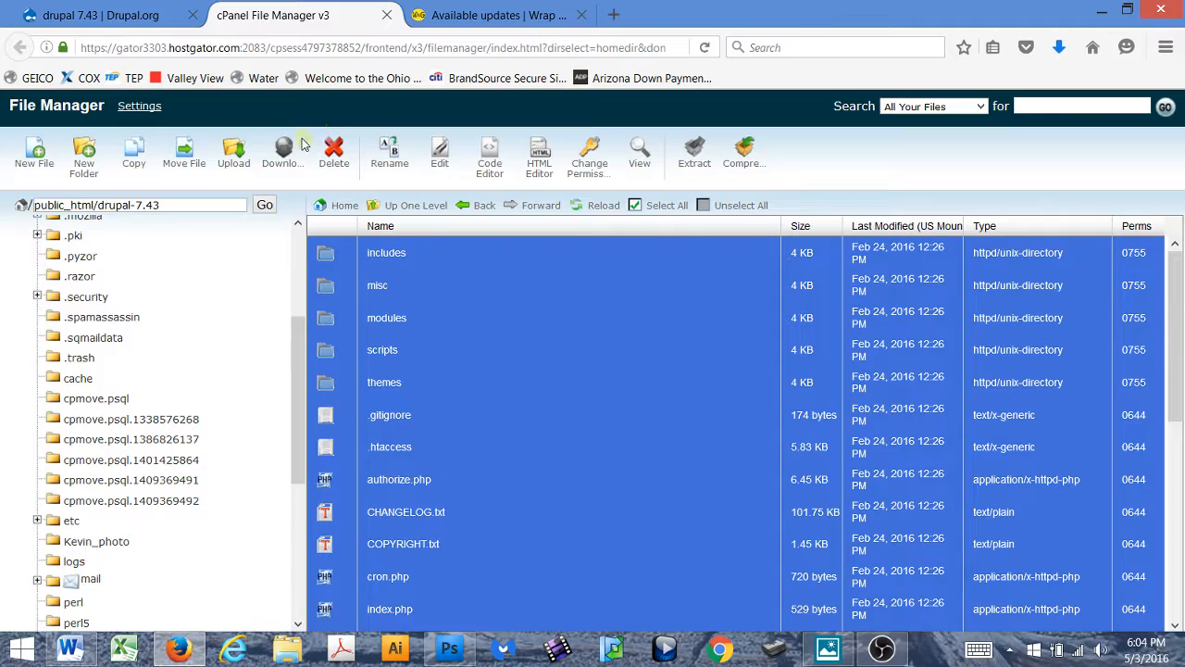
- Move the selected Drupal 7.43 files and folders out of drupal-7.43 into /public_html/
click(188, 157)
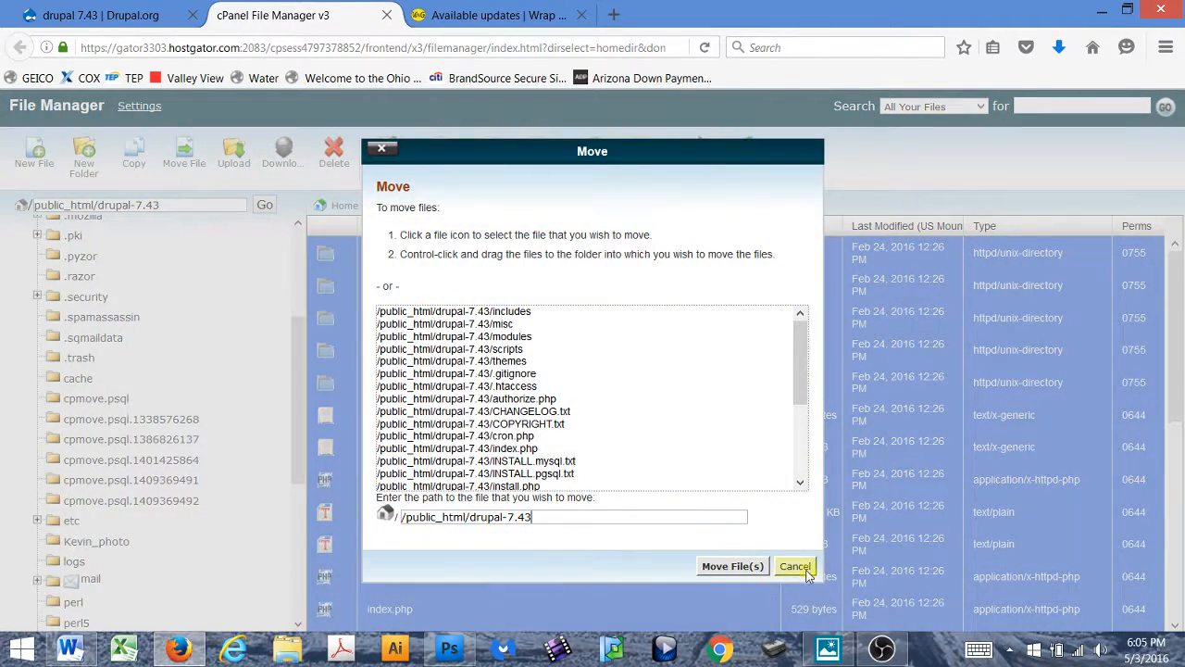
click(868, 567)
right_click(454, 368)
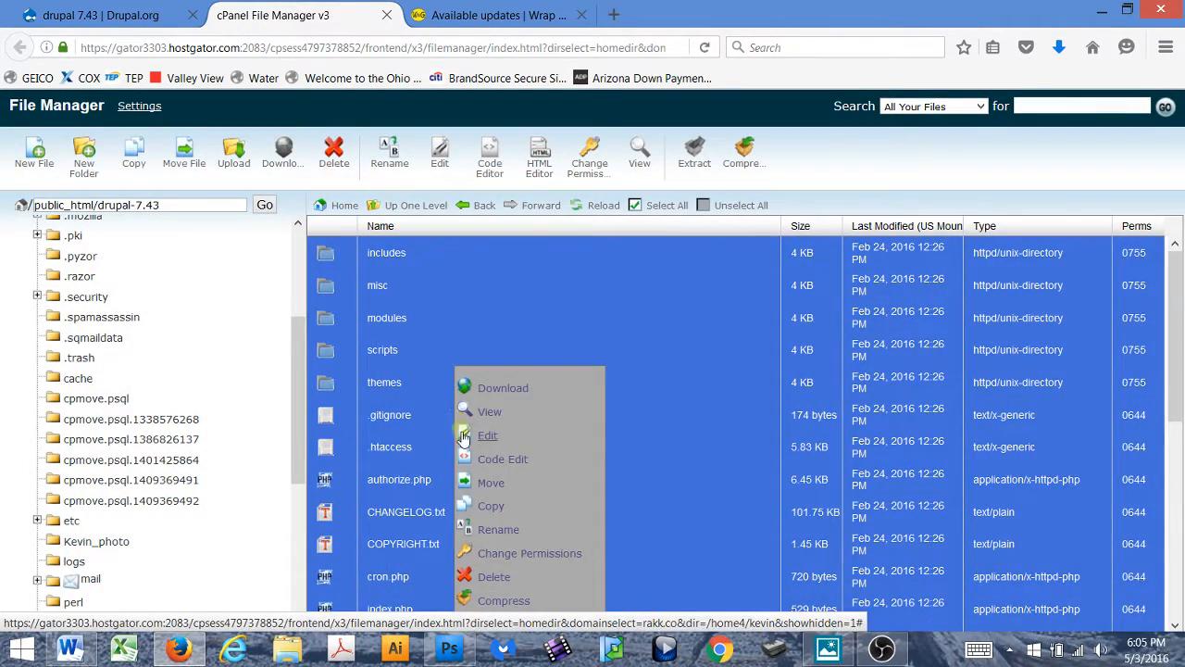
click(481, 485)
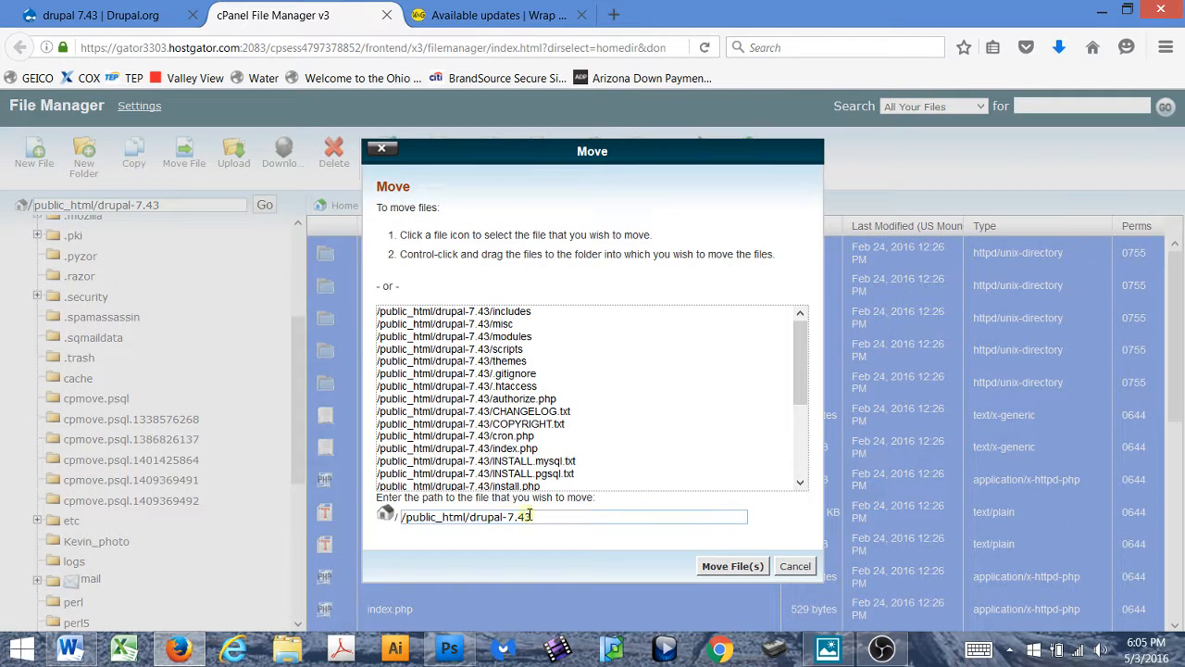
drag(531, 516, 483, 511)
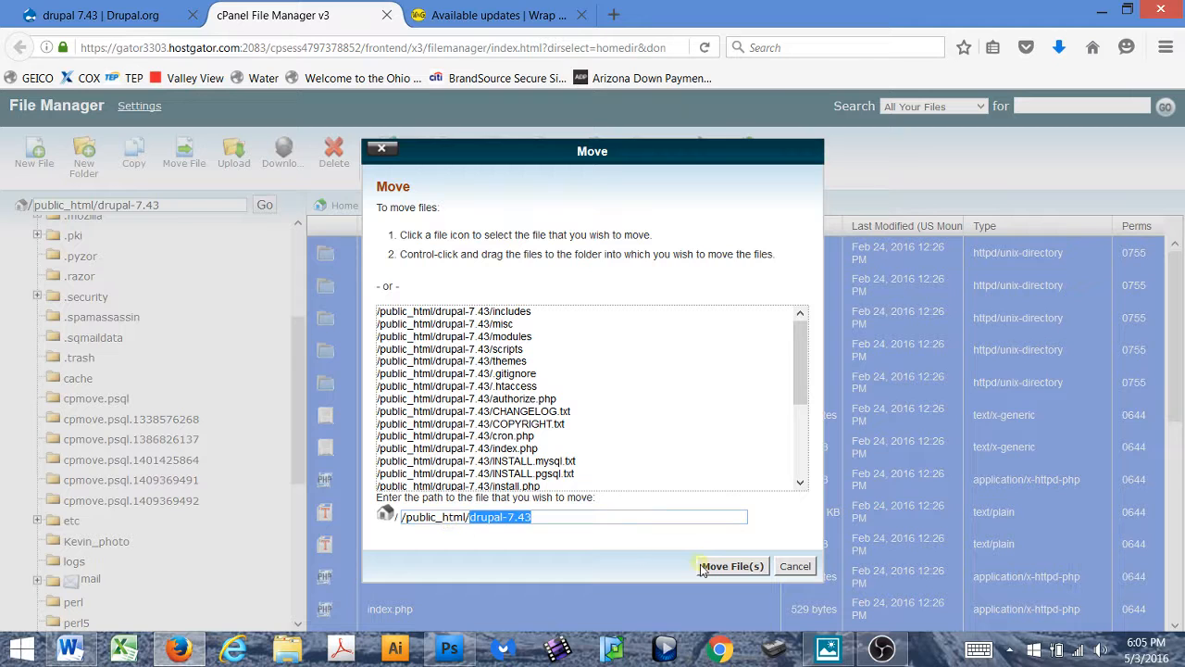
key(BackSpace)
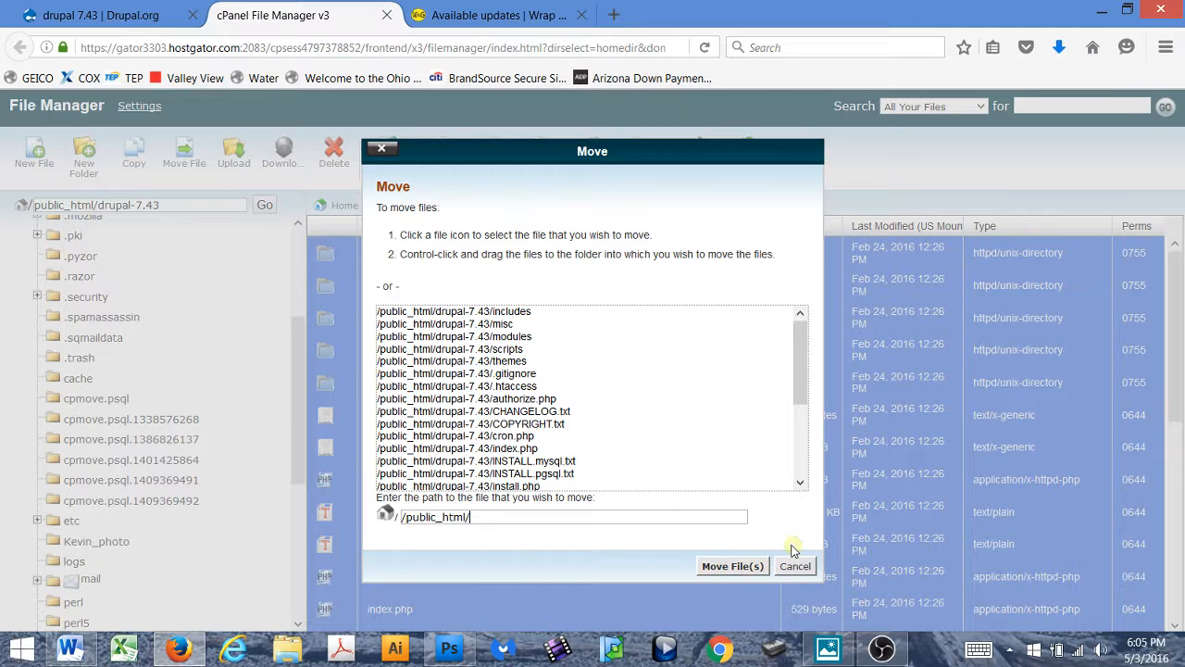
click(758, 565)
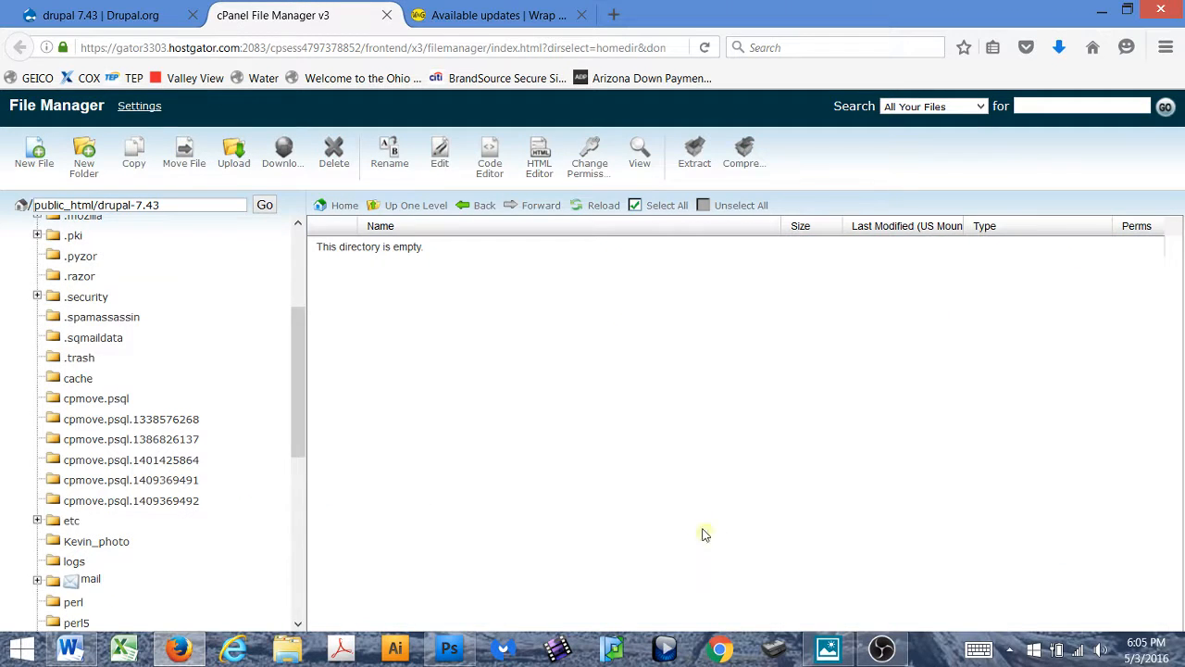
- Return to the Drupal site, open its Modules administration page and check the versions of the core modules
click(510, 16)
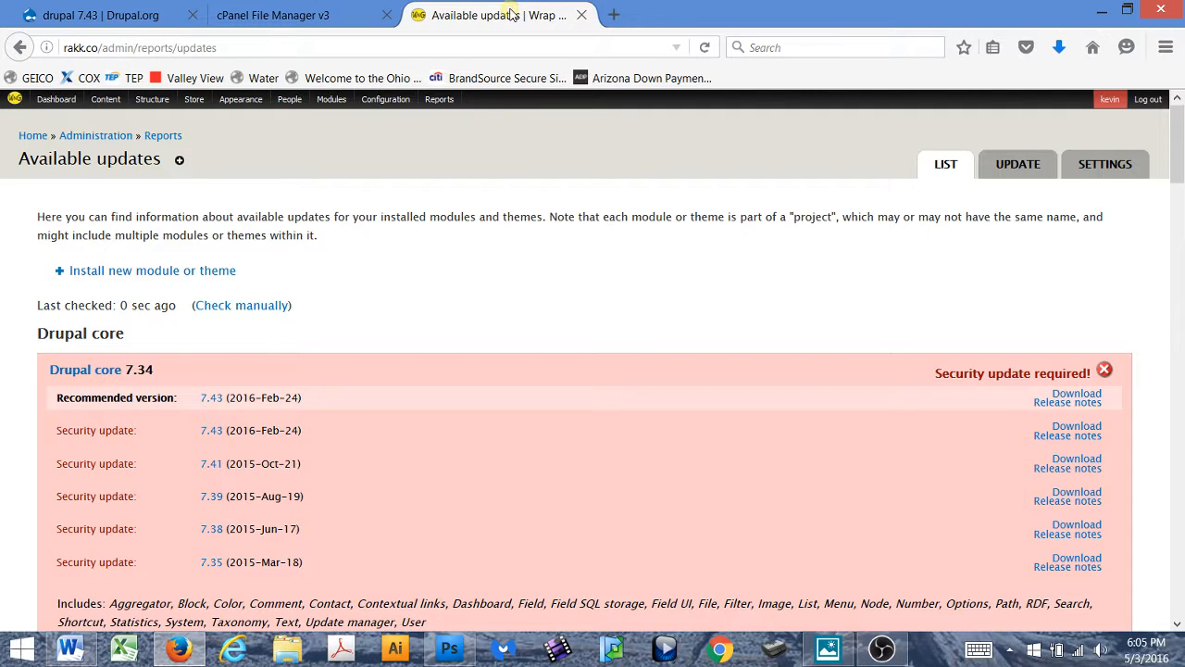
mouse_move(246, 100)
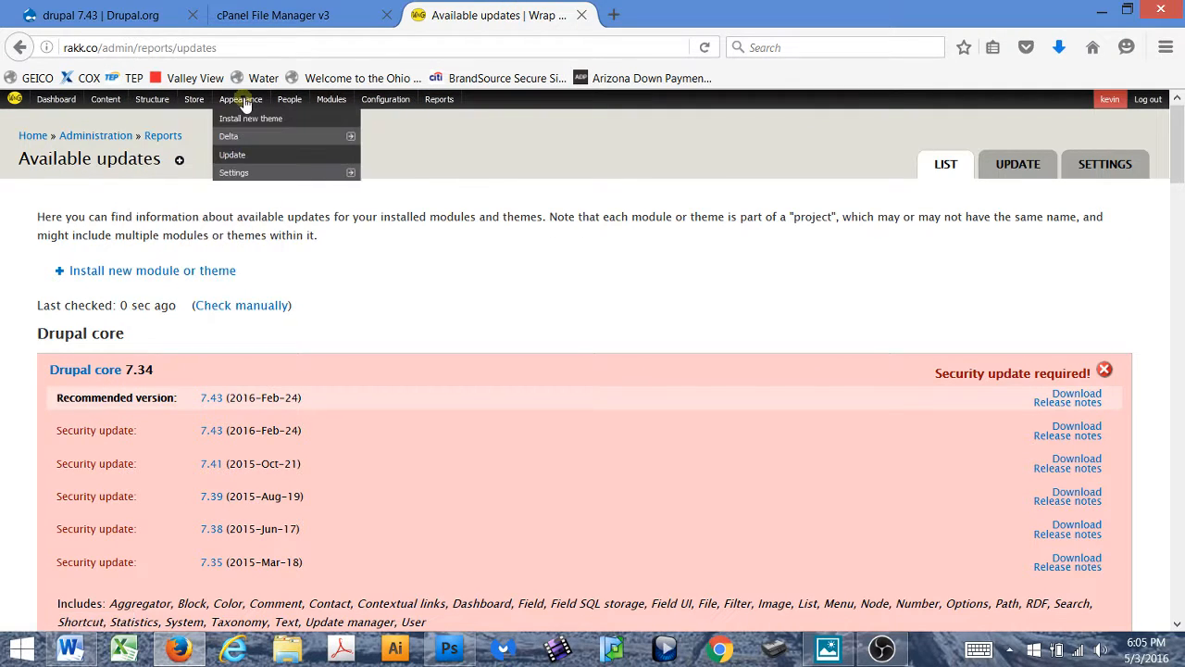
click(335, 100)
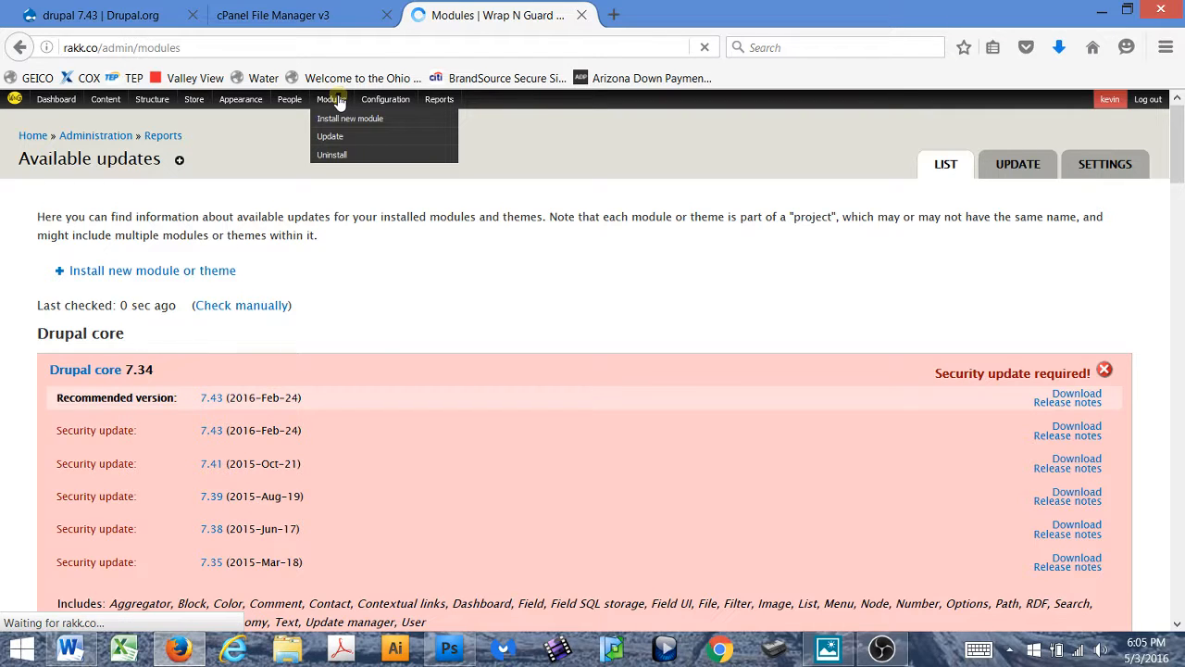
scroll(370, 261, down, 2)
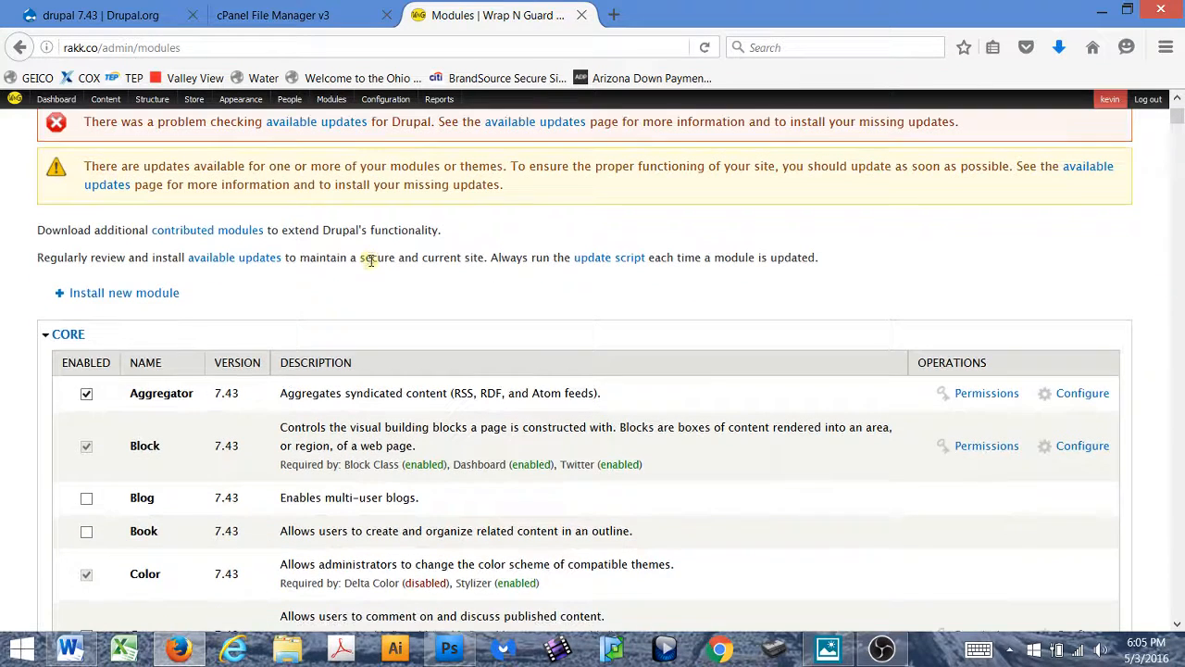
scroll(357, 261, up, 2)
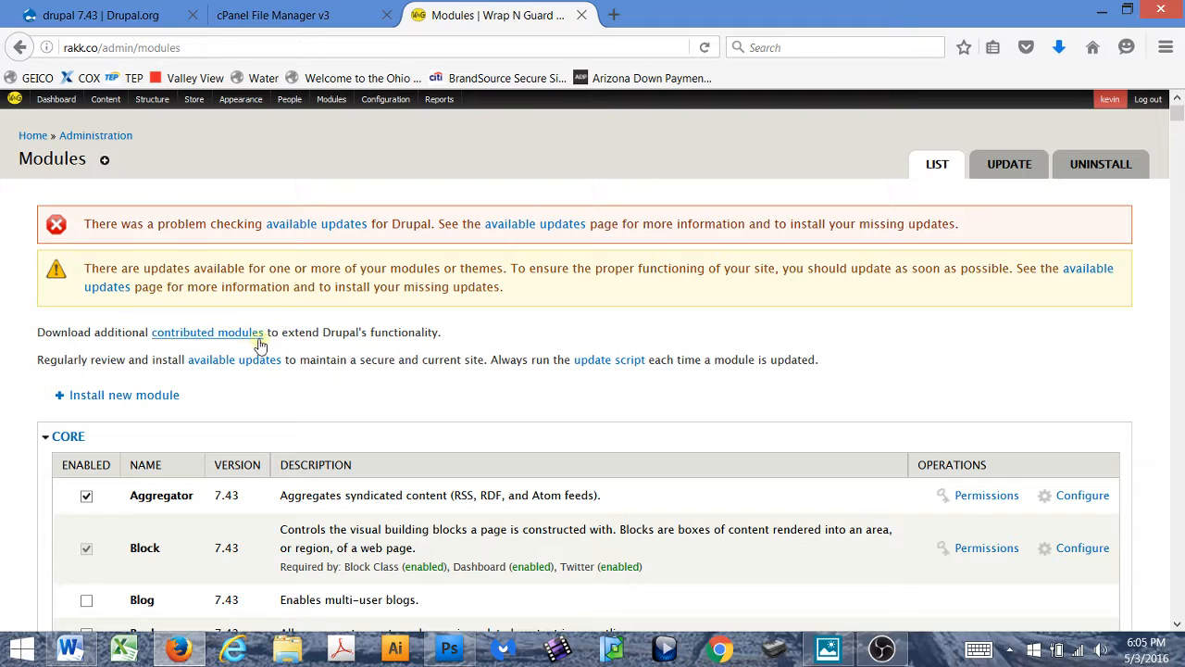
click(254, 337)
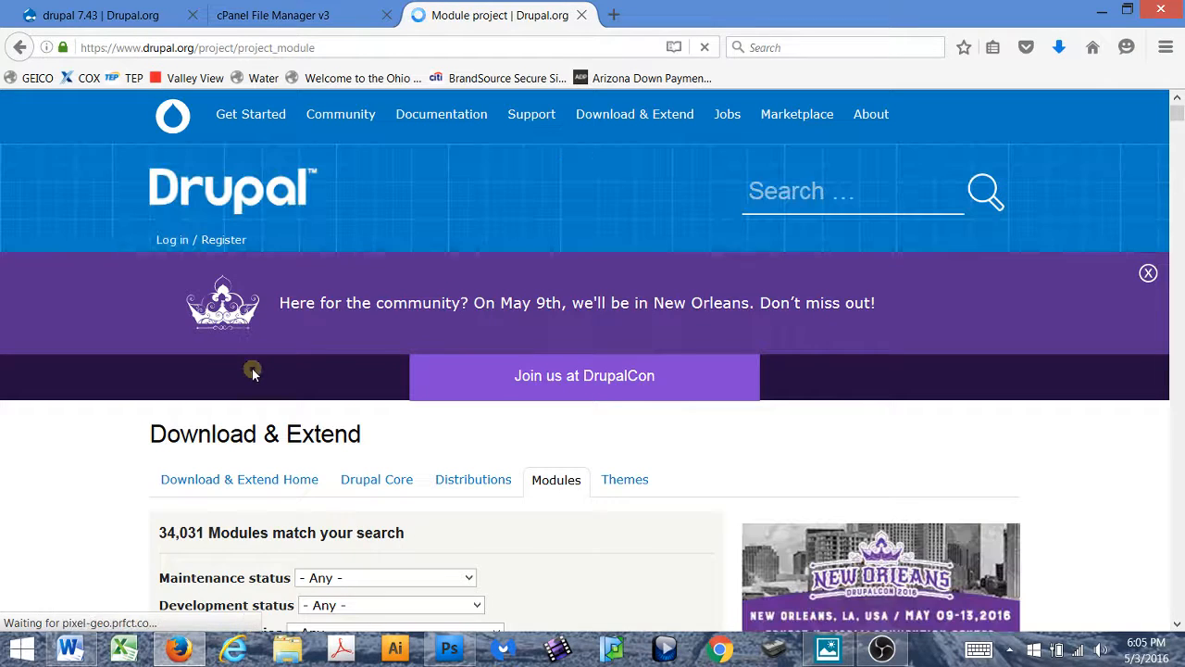
click(19, 48)
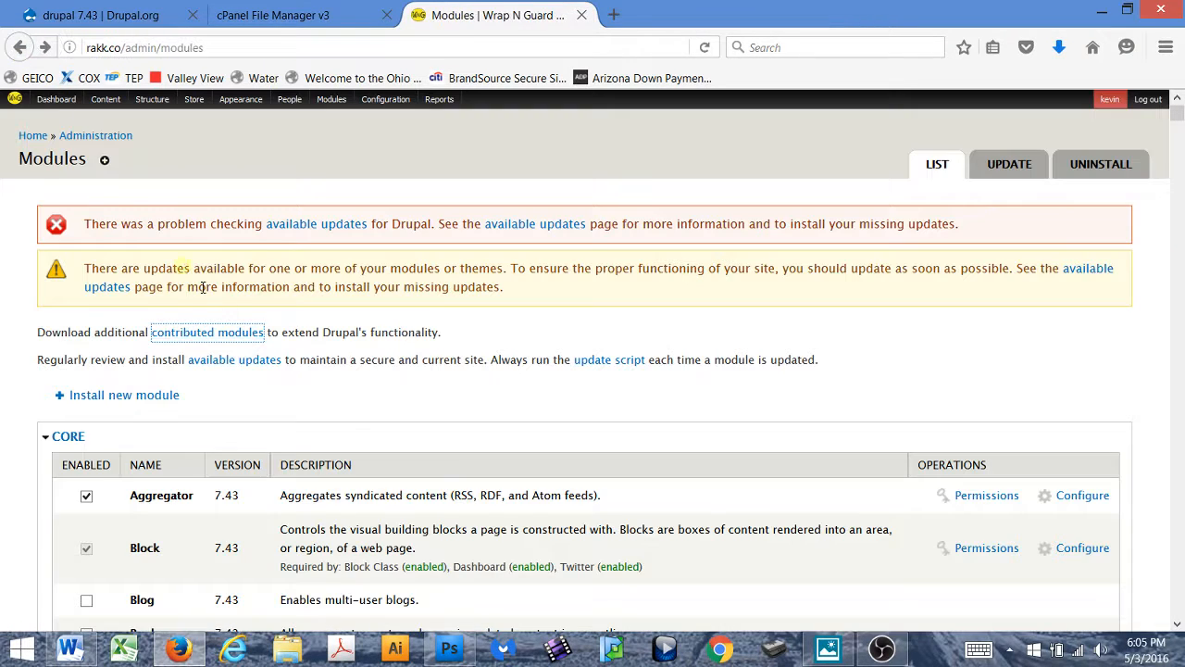
- Open the site's available updates report and review the update status of Drupal core and the installed modules
click(255, 359)
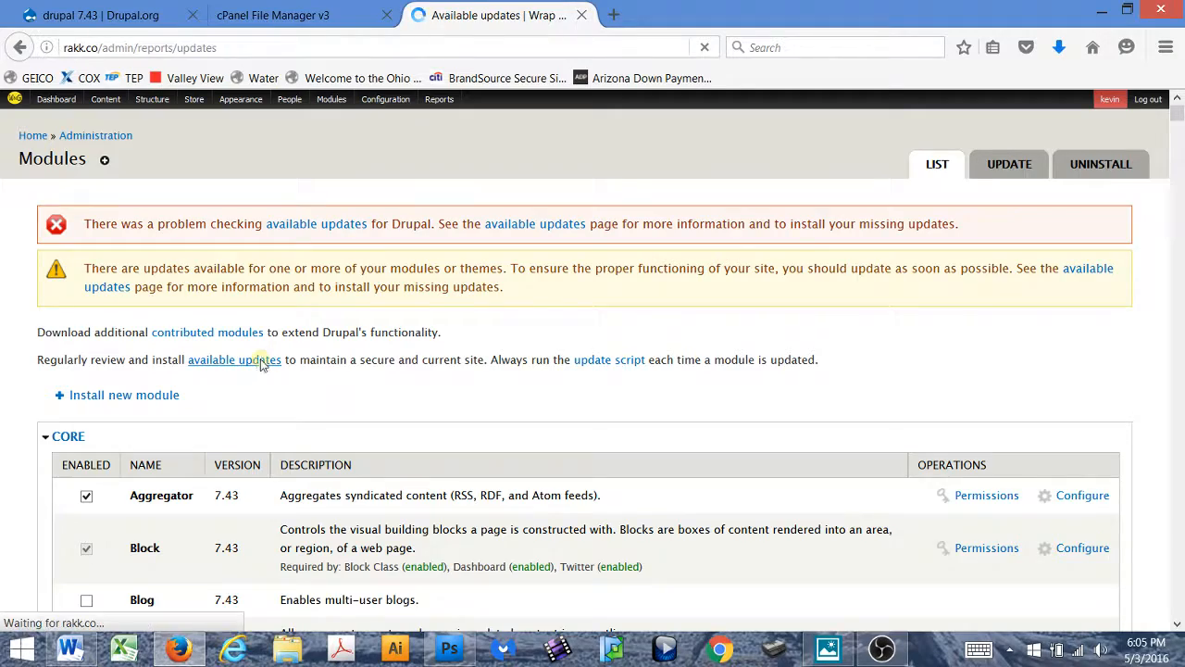
scroll(352, 315, down, 8)
scroll(352, 315, down, 15)
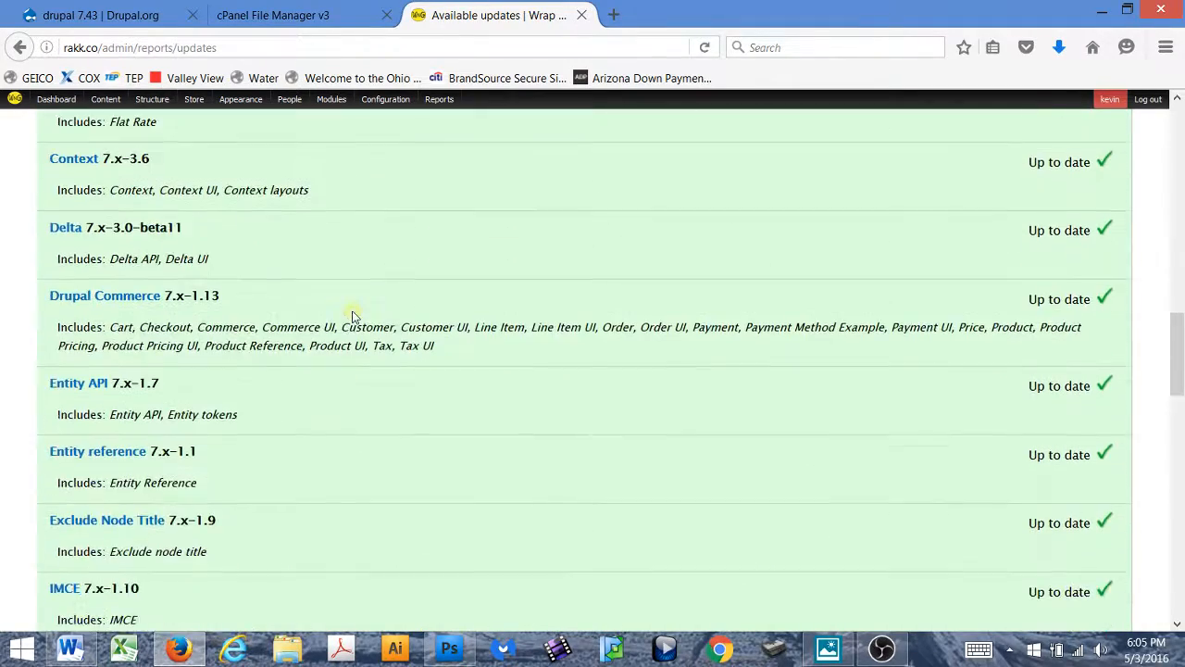
scroll(352, 315, down, 6)
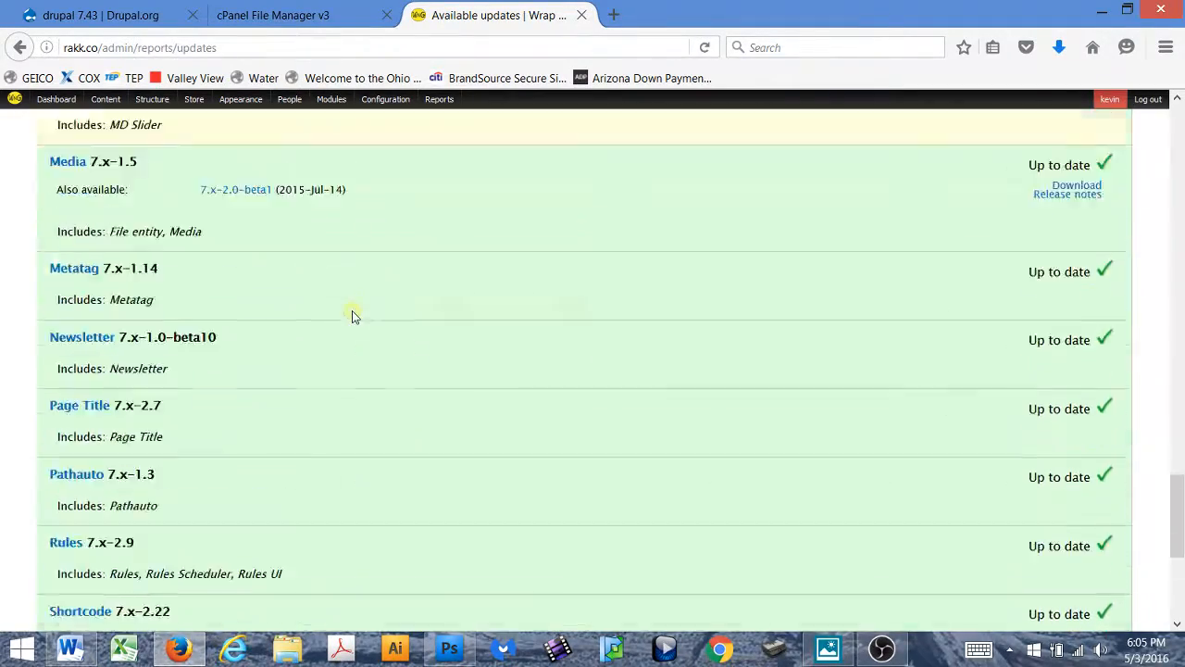
scroll(352, 315, up, 12)
scroll(352, 316, up, 10)
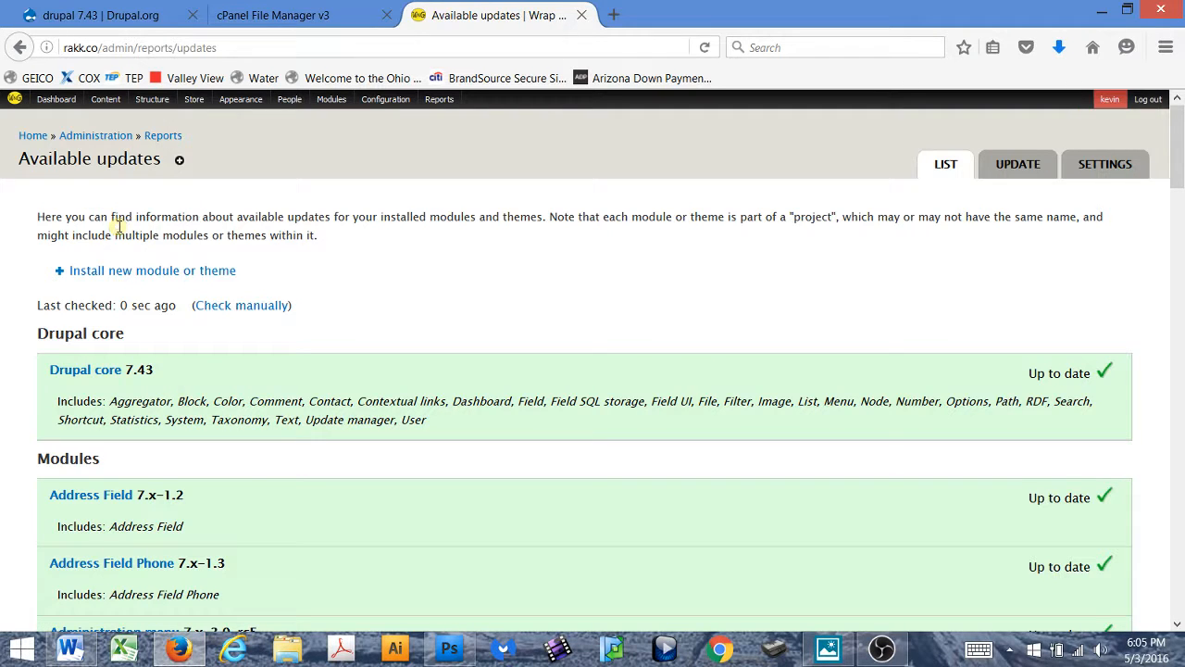
key(ctrl+Tab)
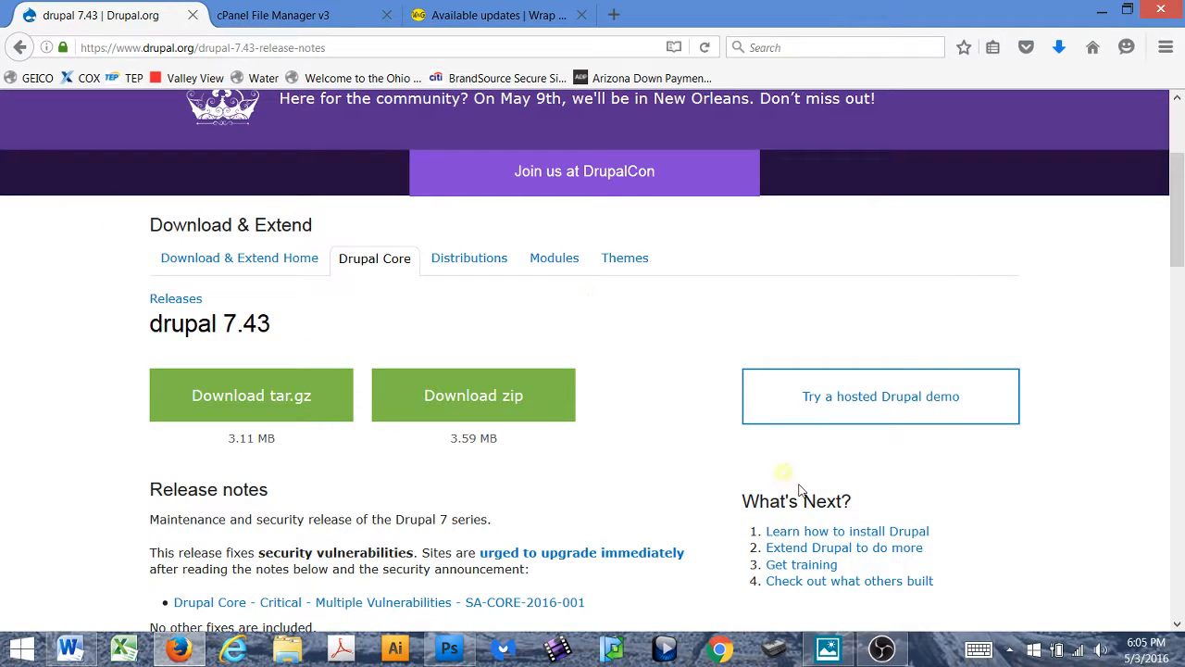